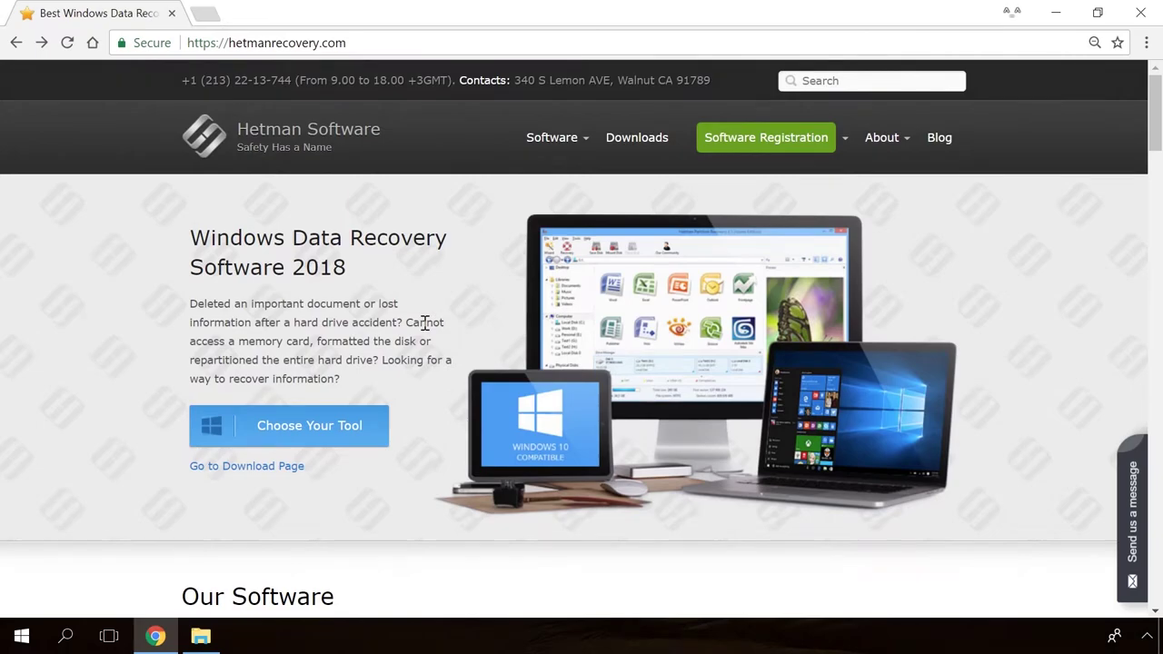
Download the free Hetman Partition Recovery 2.8 installer from its product page.
scroll(425, 327, down, 17)
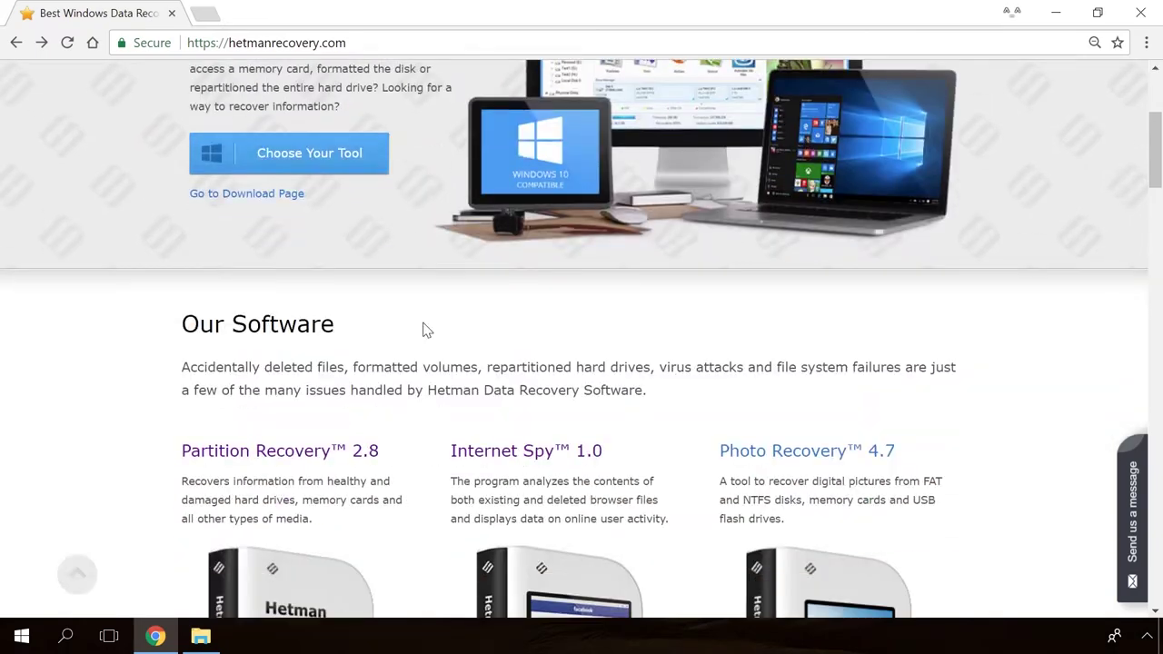
scroll(425, 330, up, 13)
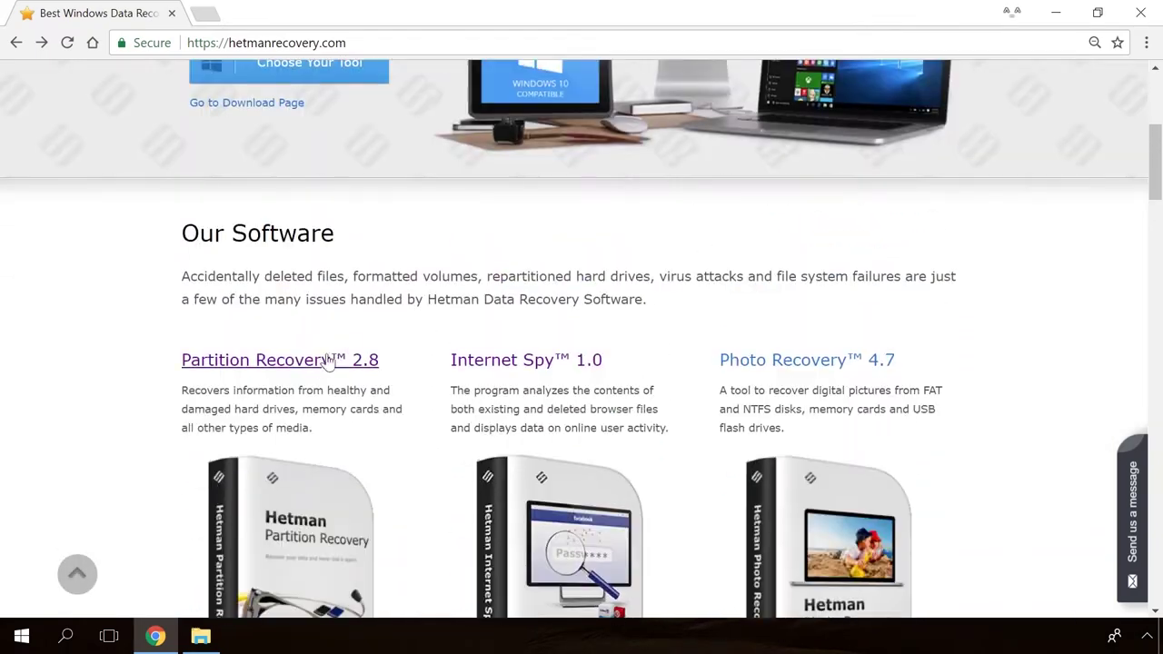
click(329, 361)
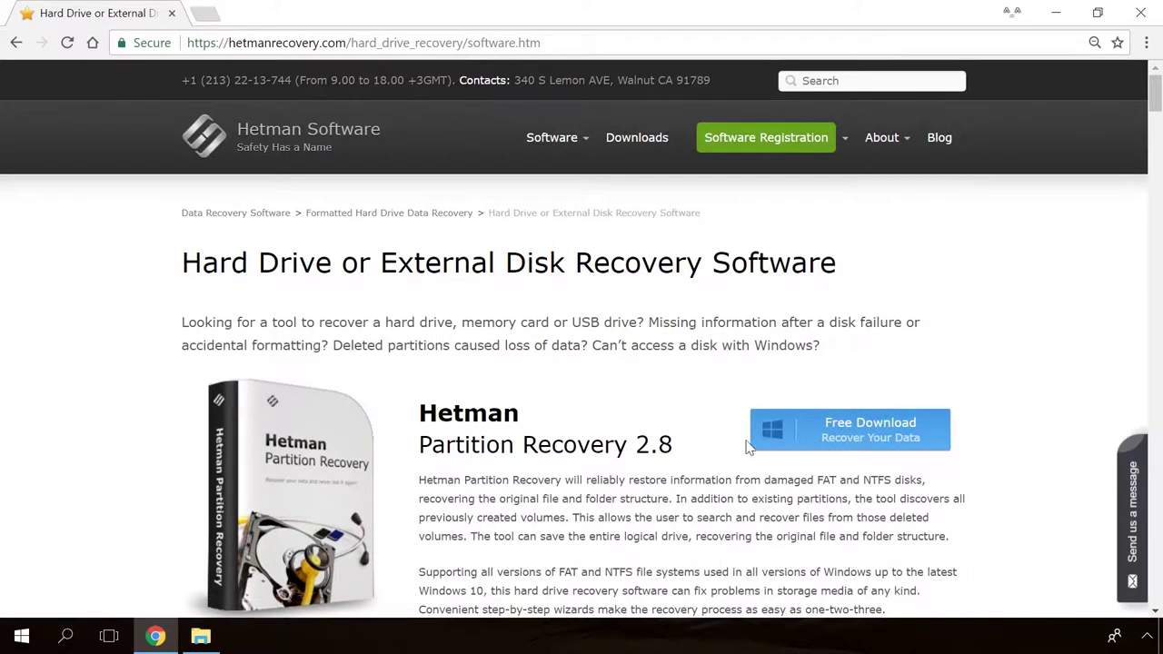
click(838, 436)
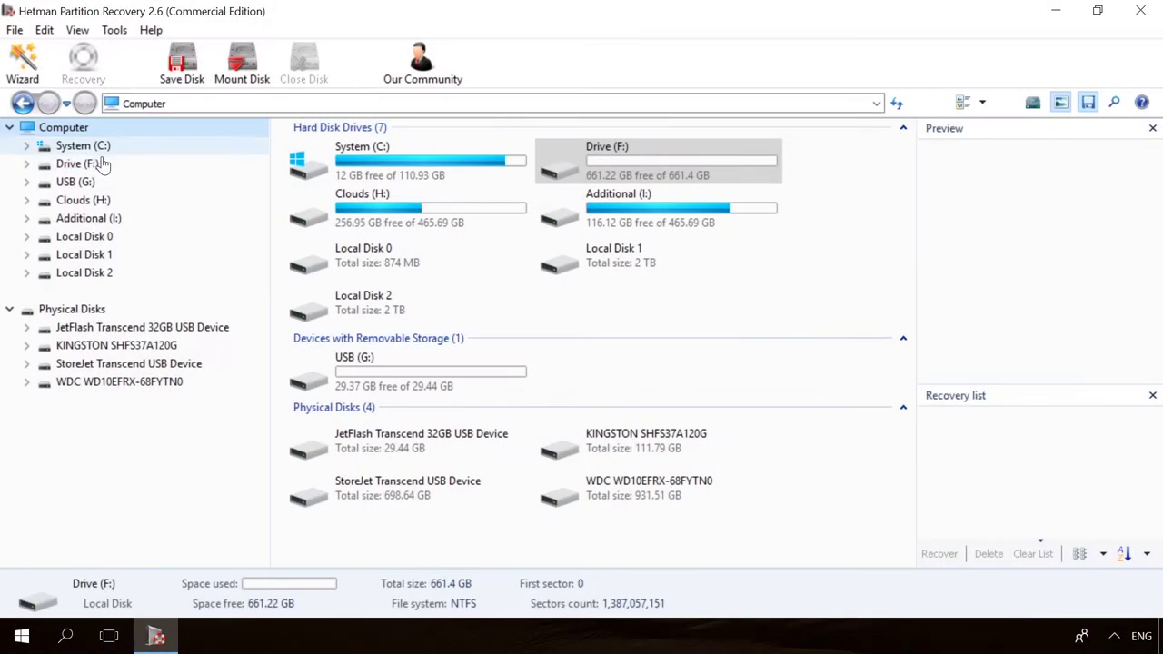
Fast-scan Drive (F:), preview the deleted 19779_en_1.jpg and 856071704.mp4, and recover them.
double_click(94, 164)
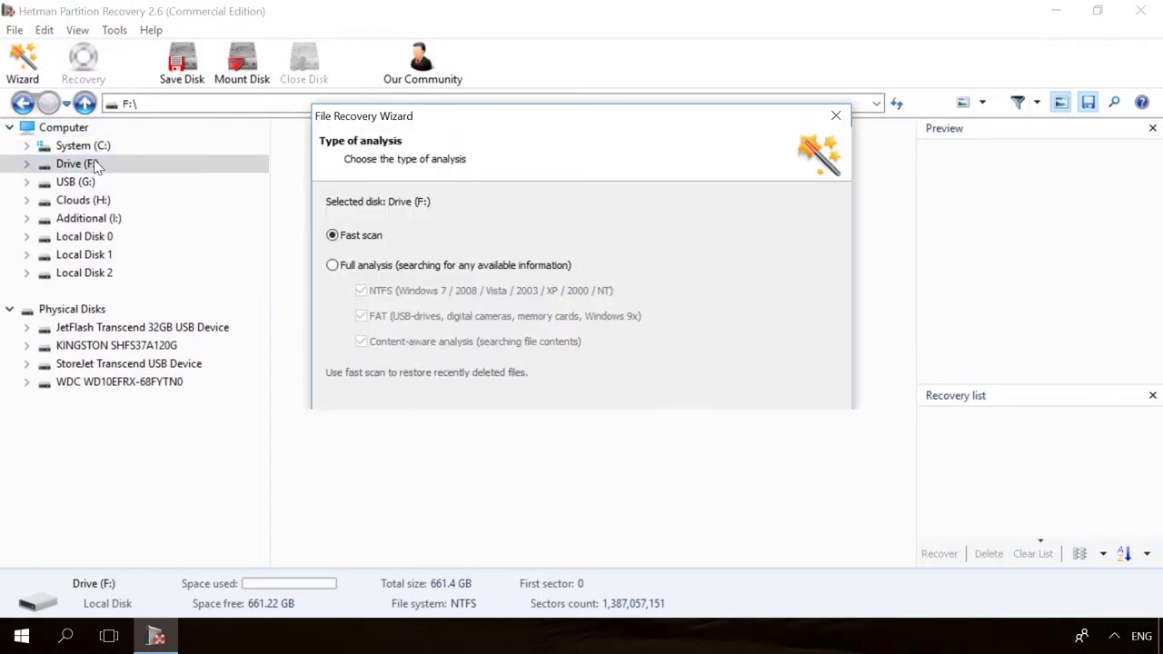
click(725, 495)
click(727, 495)
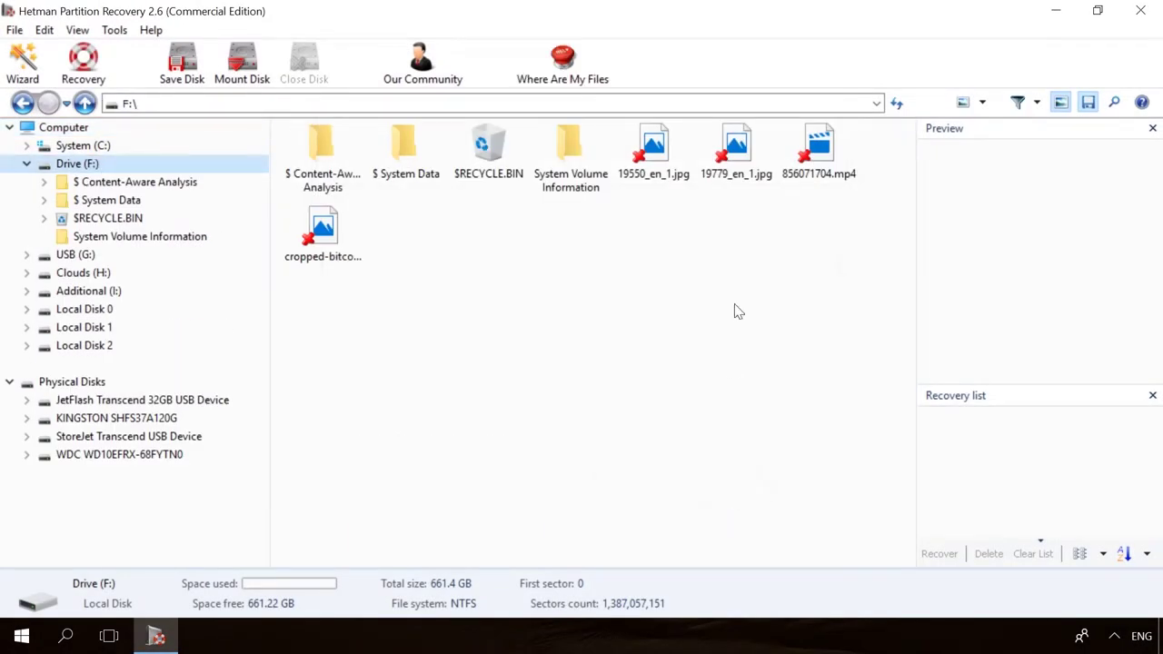
click(738, 146)
click(821, 145)
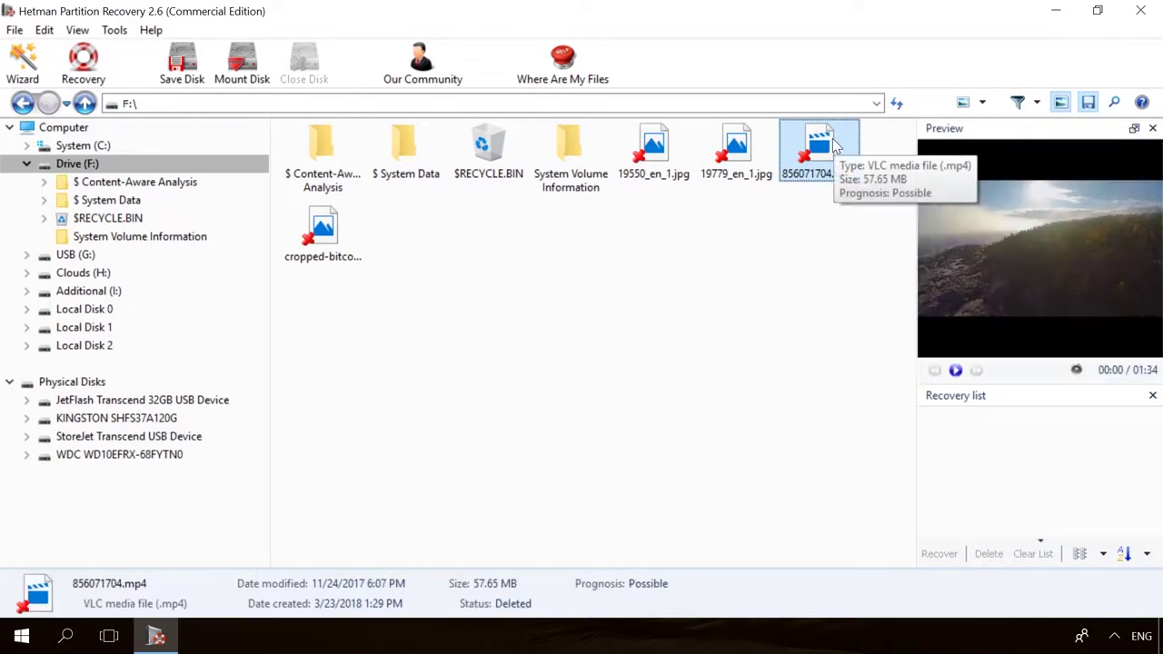
click(83, 62)
click(691, 495)
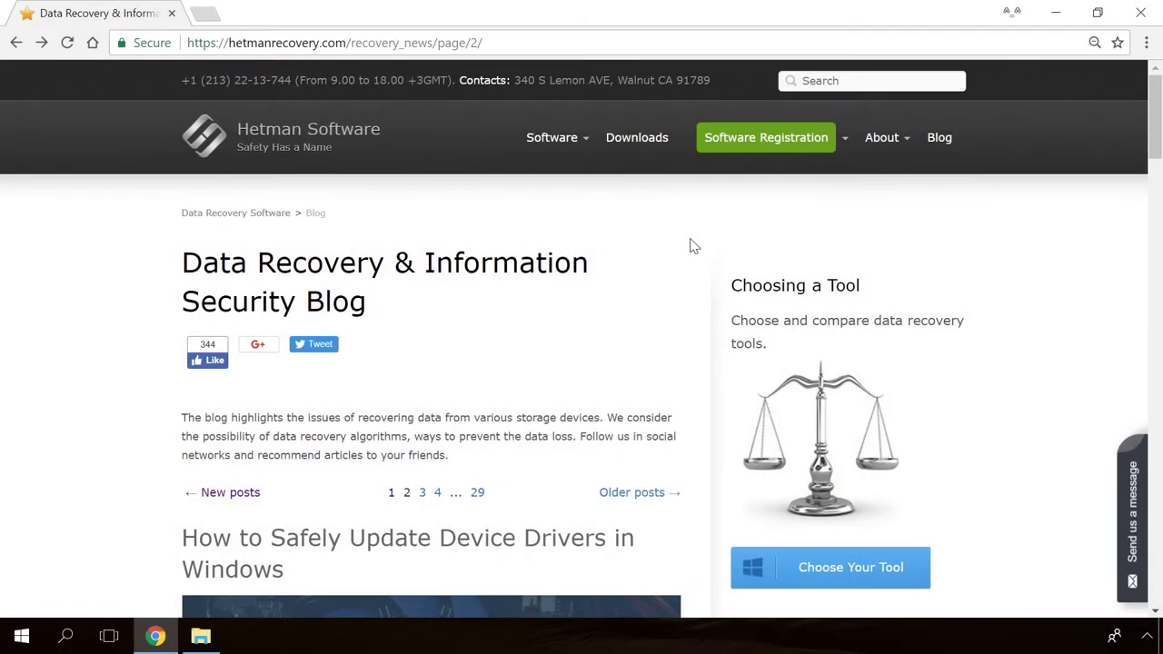
Scroll the blog and open the 'Windows Detected a Hard Disk Problem' article.
scroll(690, 245, down, 8)
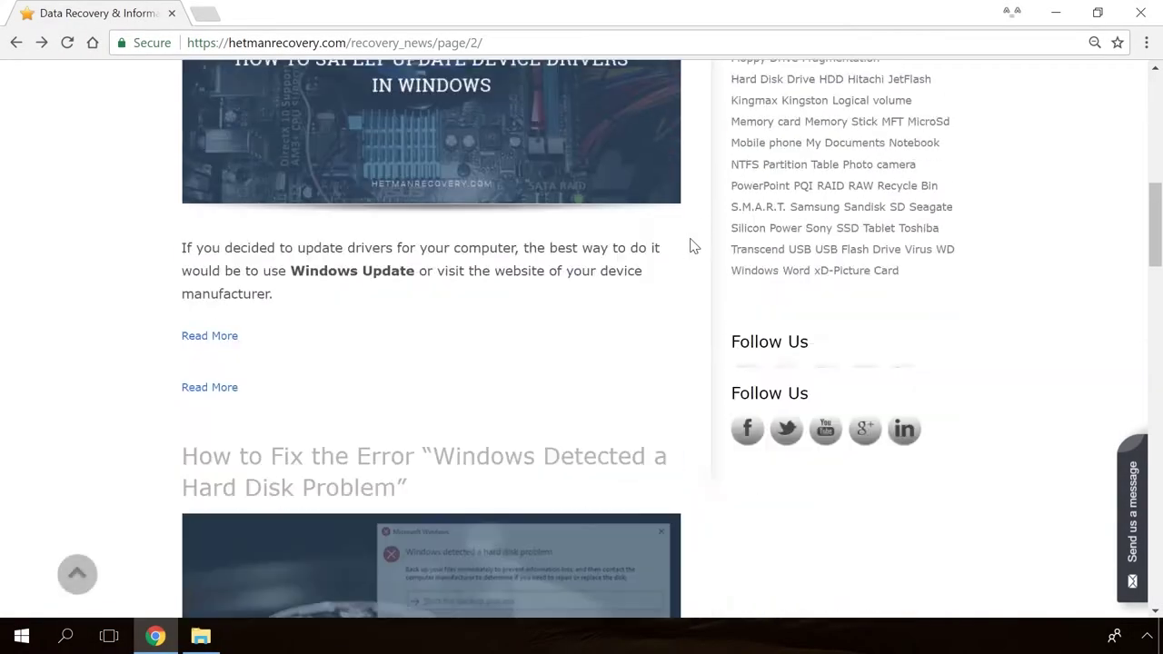
scroll(690, 245, down, 15)
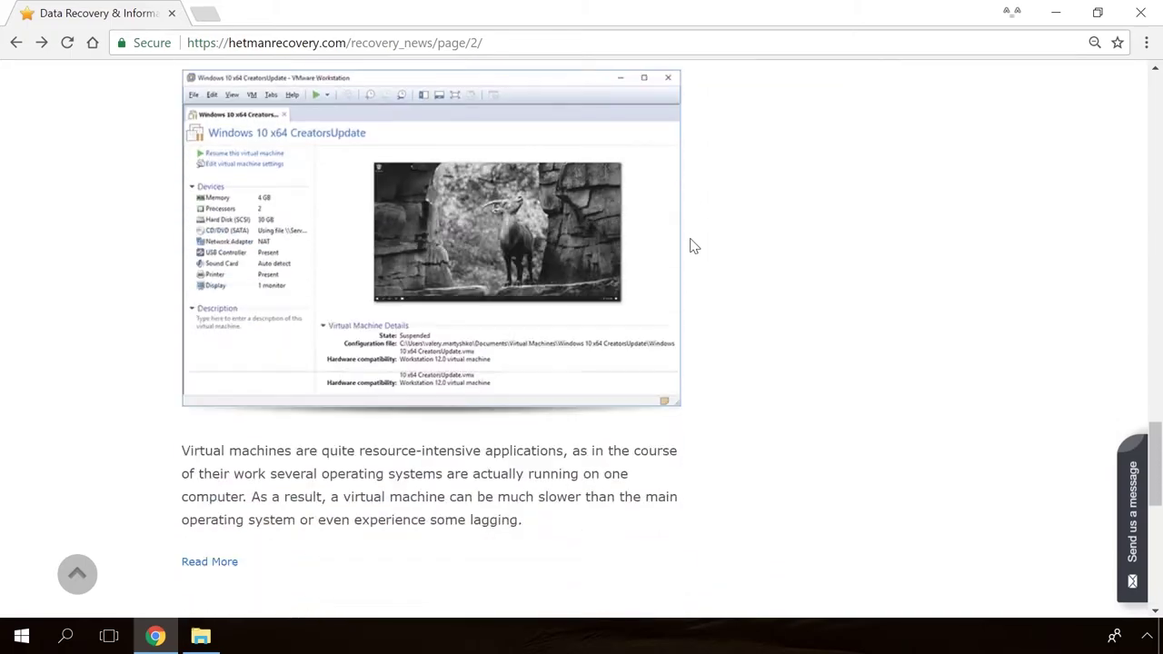
scroll(691, 244, down, 4)
scroll(691, 244, up, 15)
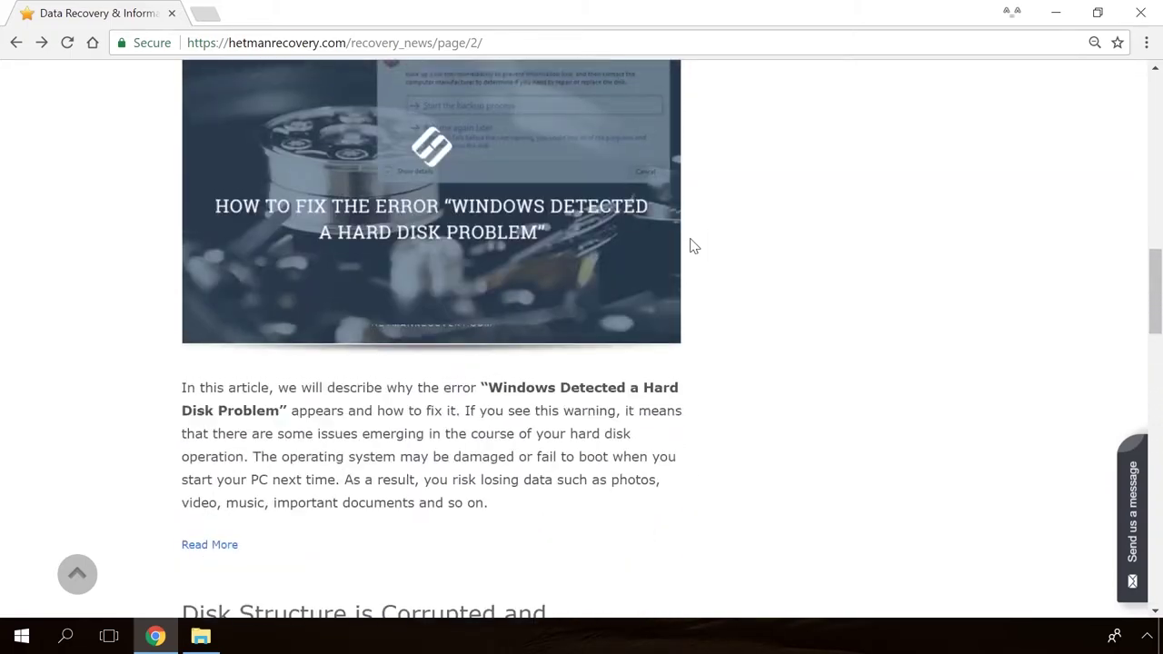
scroll(690, 245, up, 2)
click(446, 330)
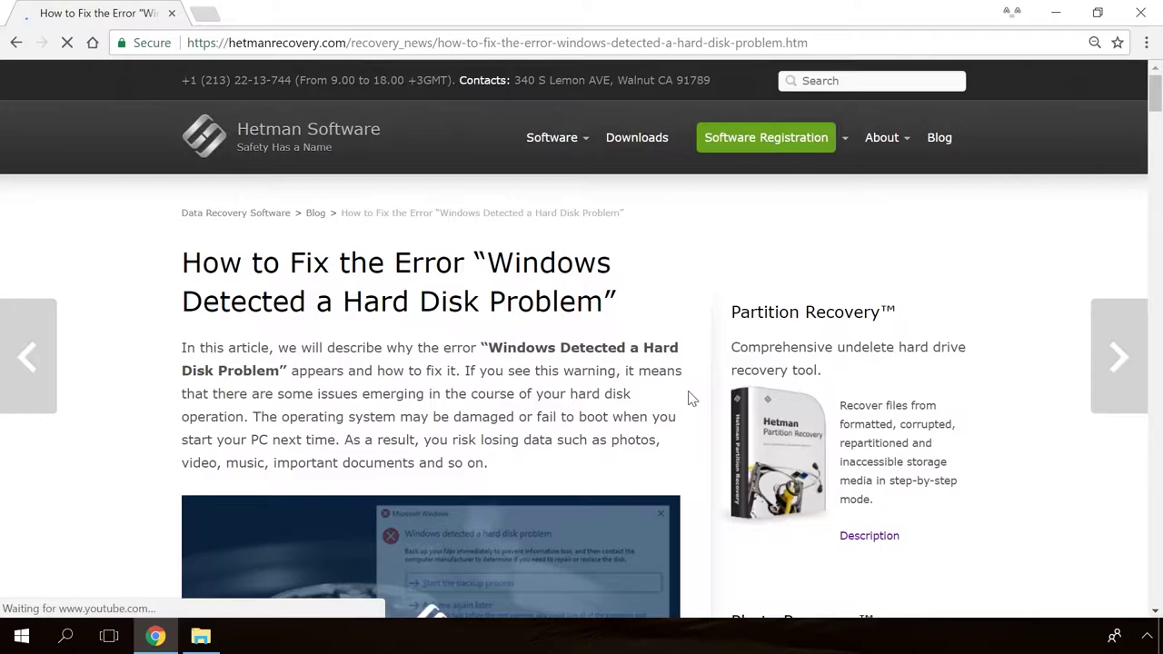
Scroll to Solution 1 and start typing 'He' in the site's chat message form.
scroll(691, 397, down, 20)
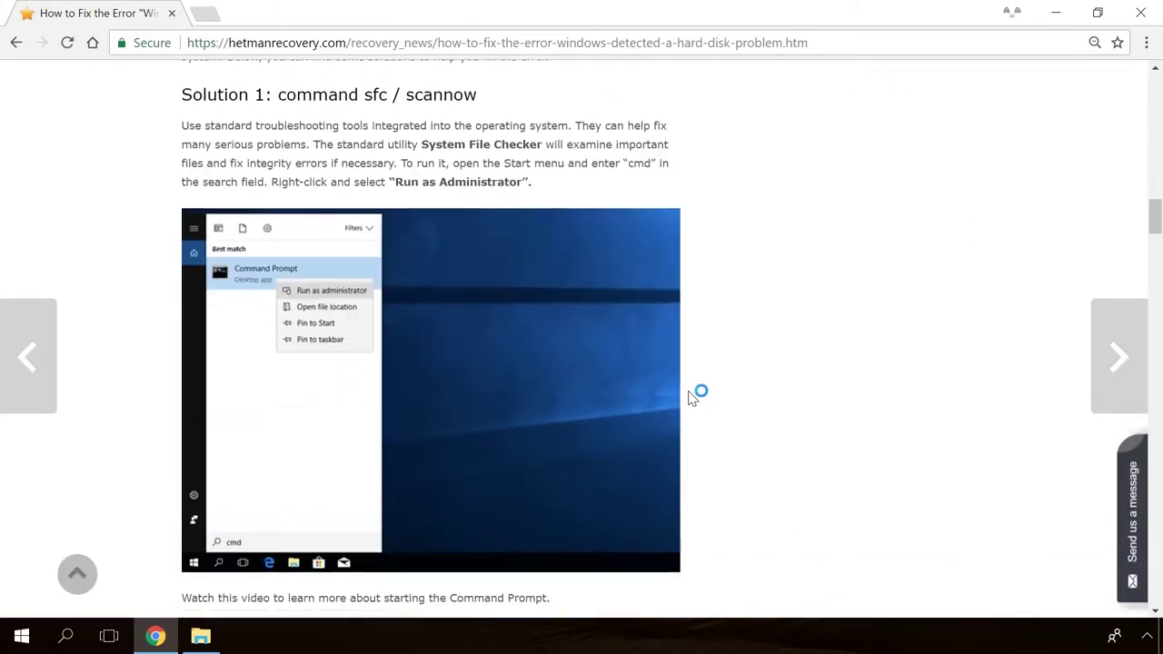
scroll(691, 397, down, 5)
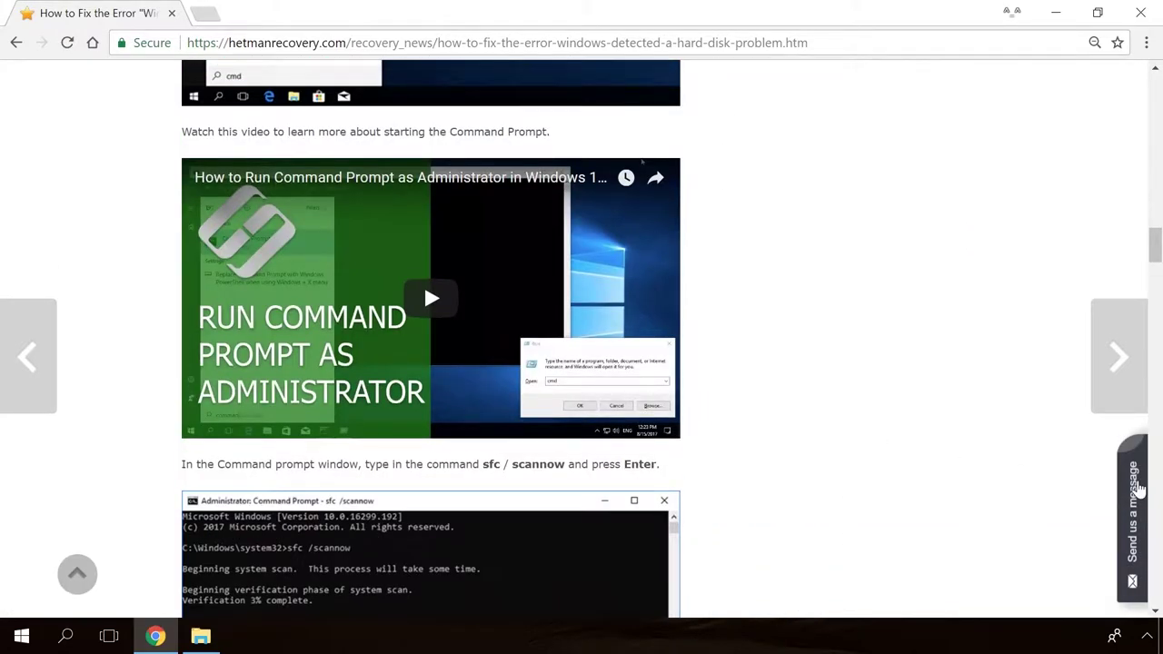
click(1139, 491)
text(He)
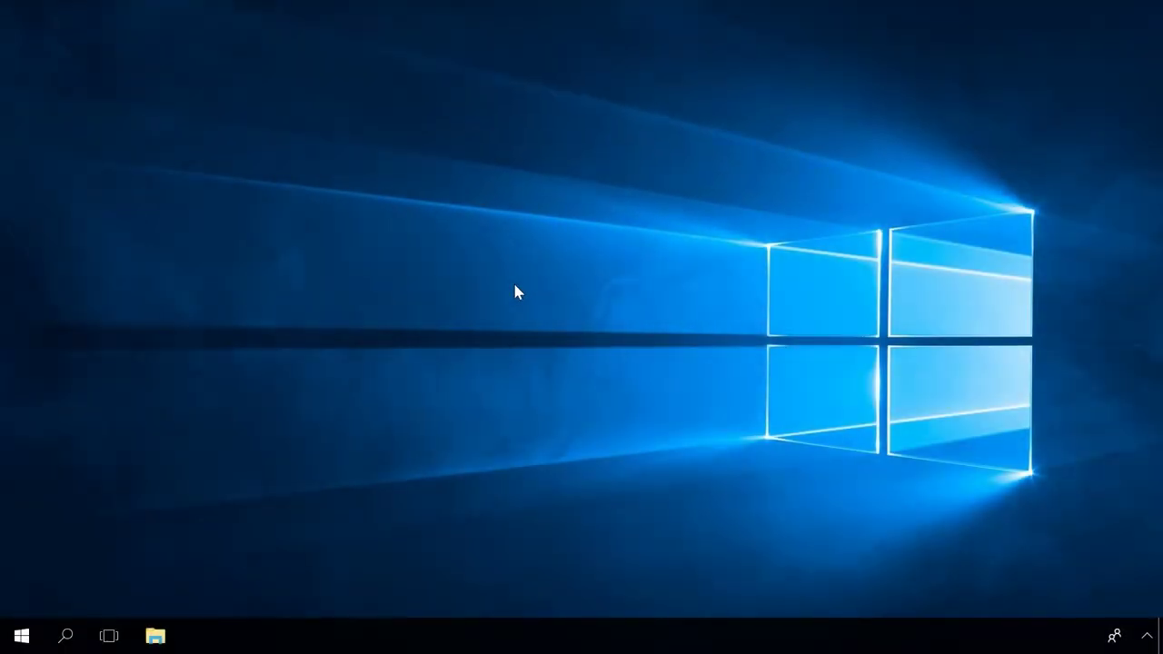
Create a New folder on the desktop from its context menu.
right_click(356, 137)
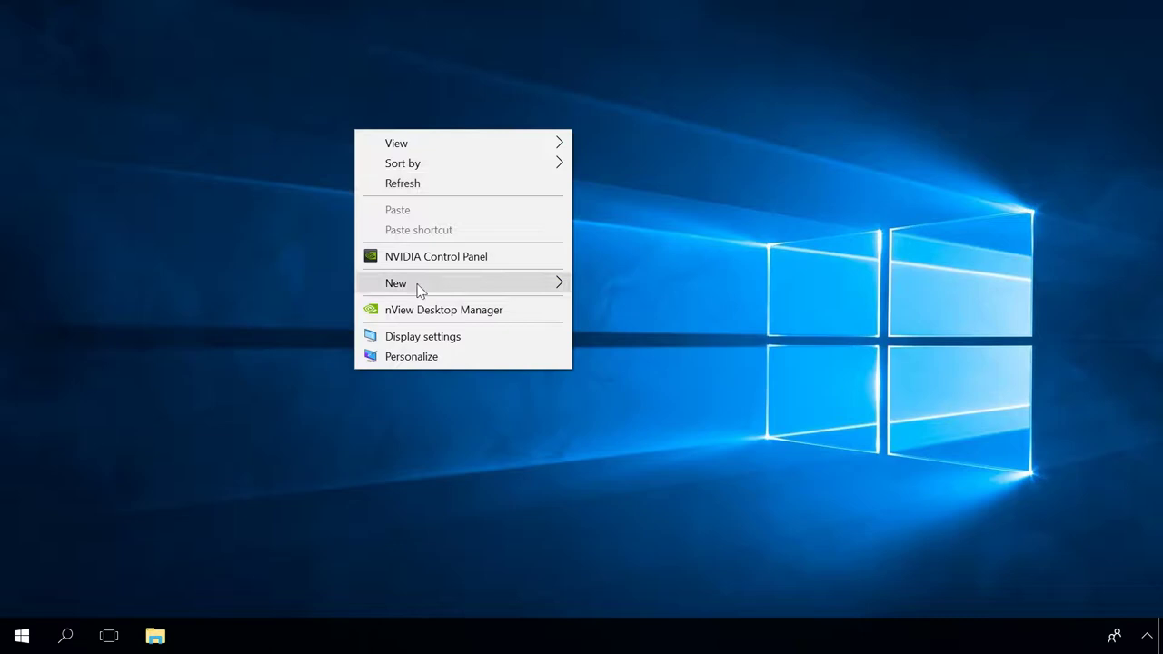
mouse_move(455, 287)
click(615, 285)
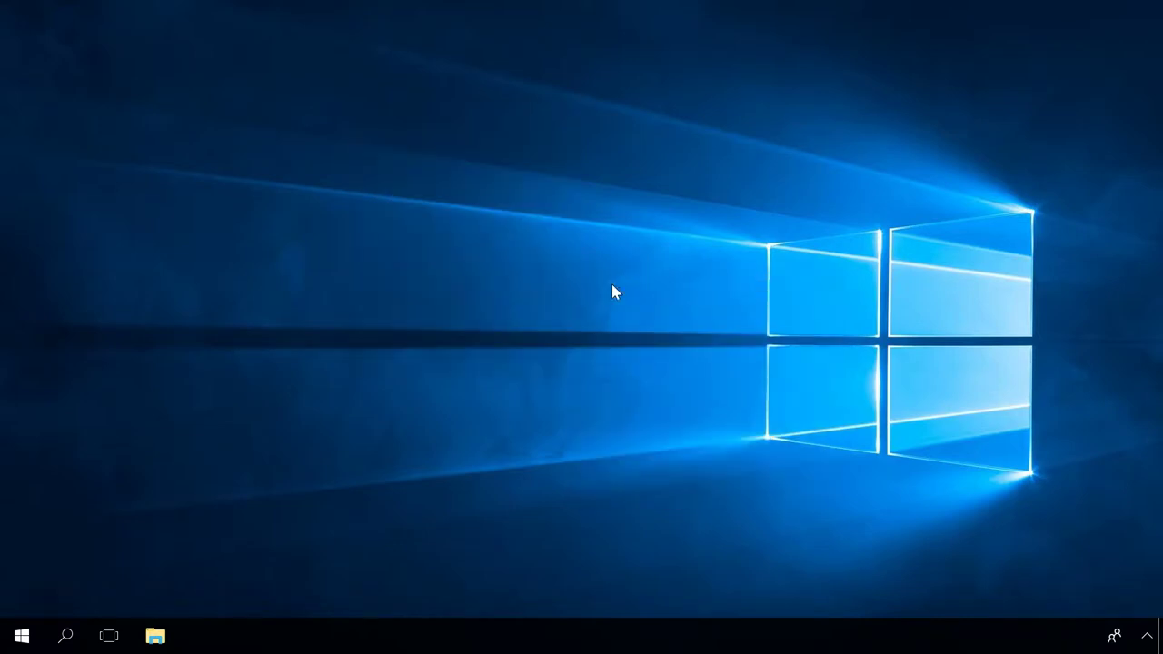
Turn on View > Show desktop icons from the desktop context menu.
right_click(506, 200)
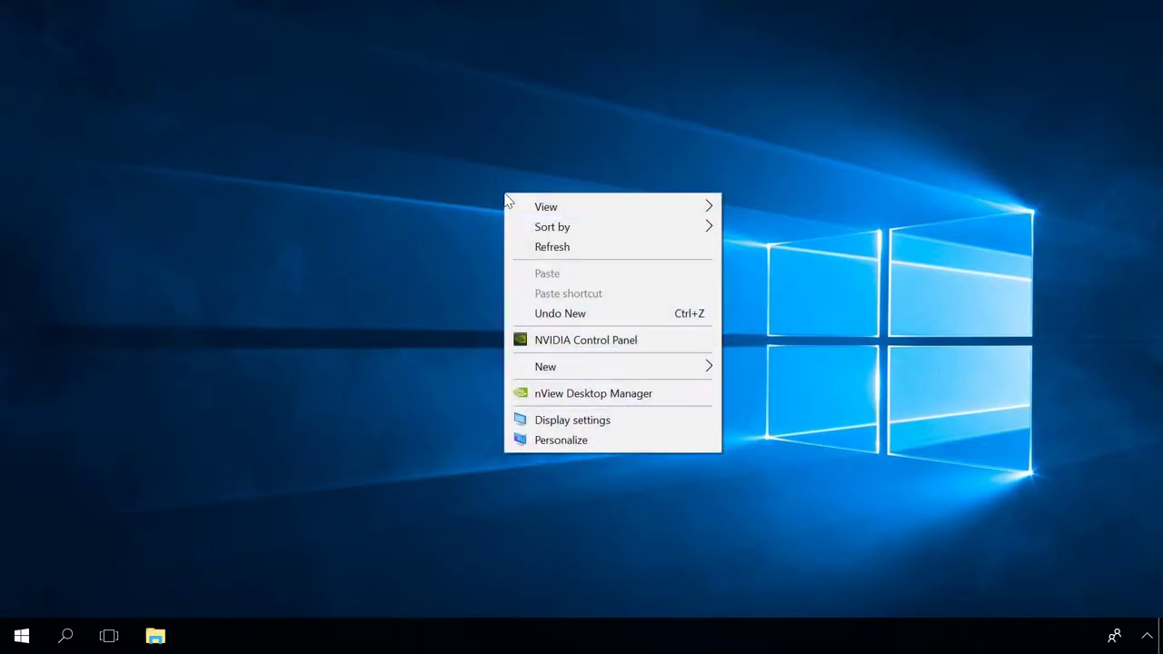
mouse_move(658, 207)
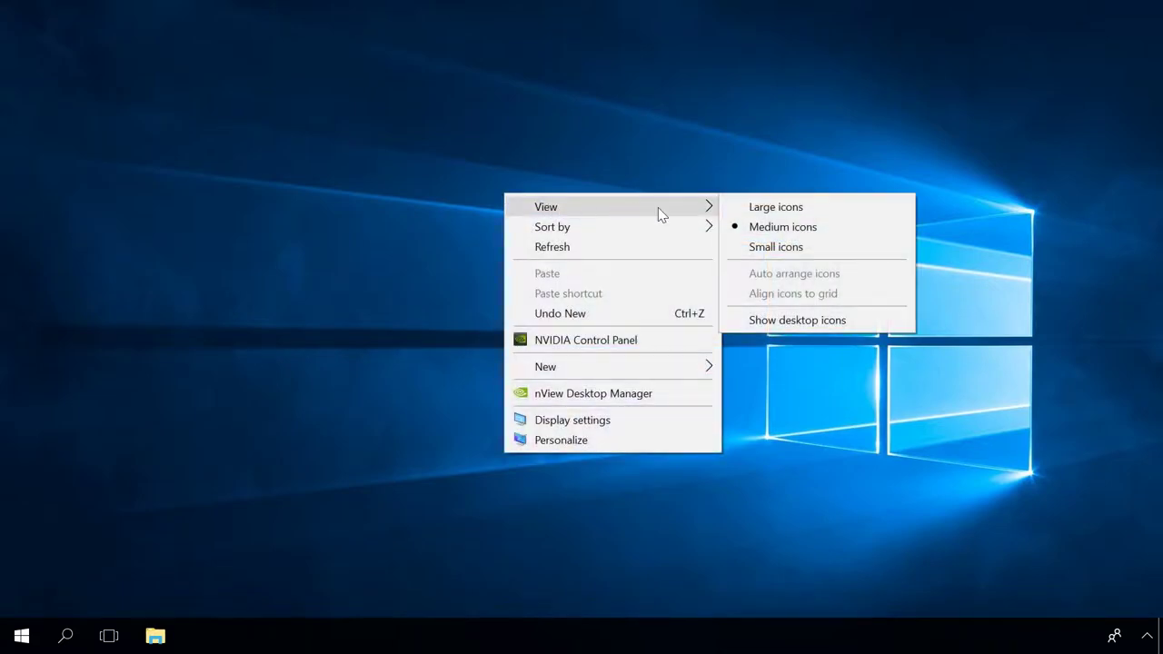
click(772, 325)
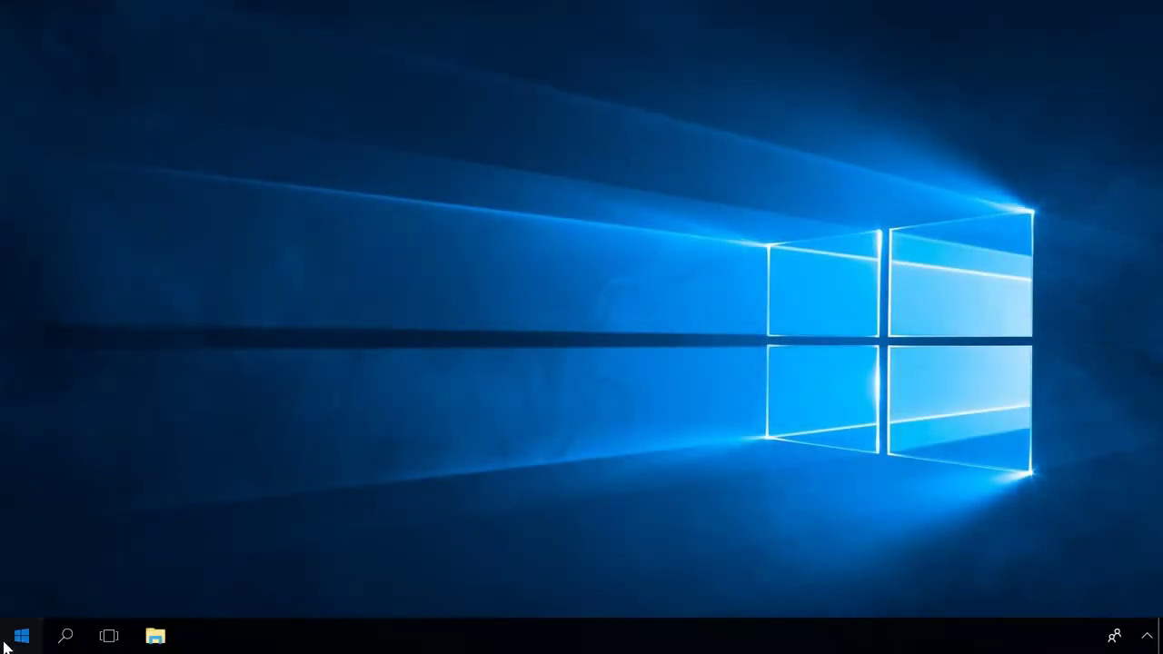
In Tablet mode settings, set Hide app icons on the taskbar to Off, leaving taskbar auto-hide off.
click(20, 636)
click(19, 554)
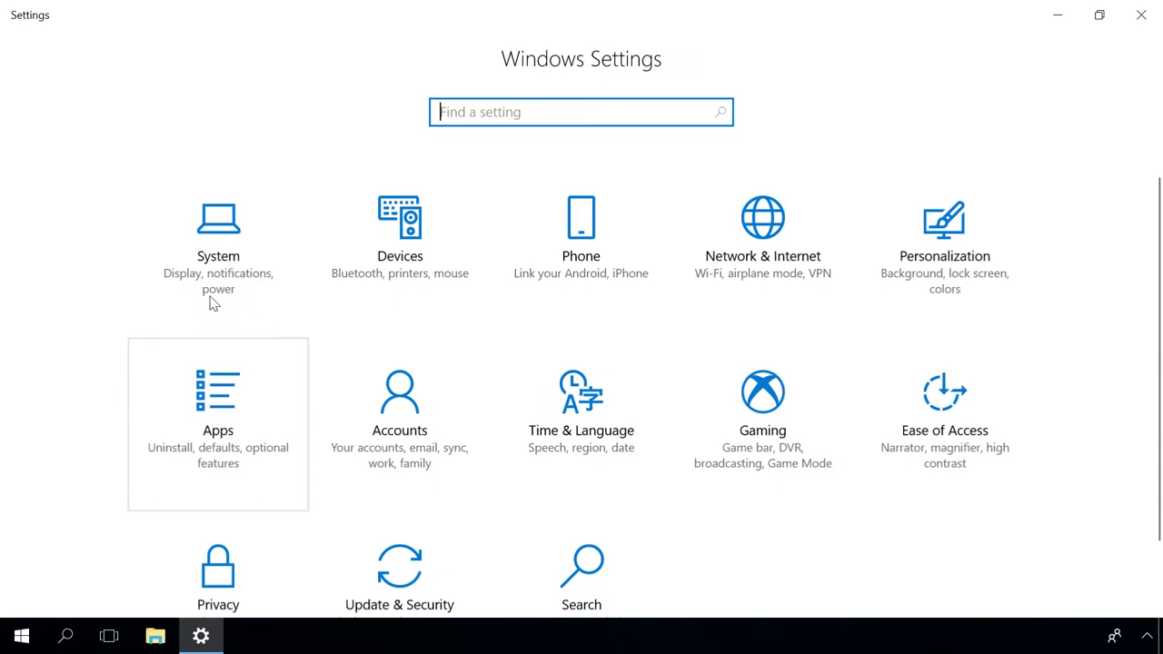
click(219, 242)
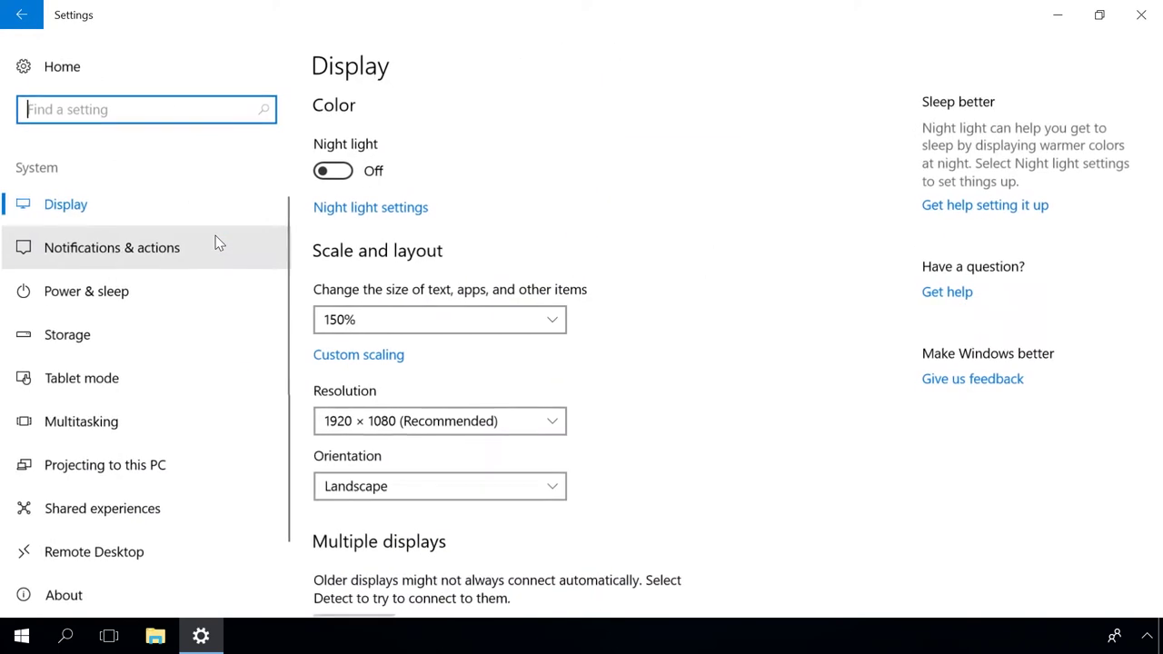
click(98, 384)
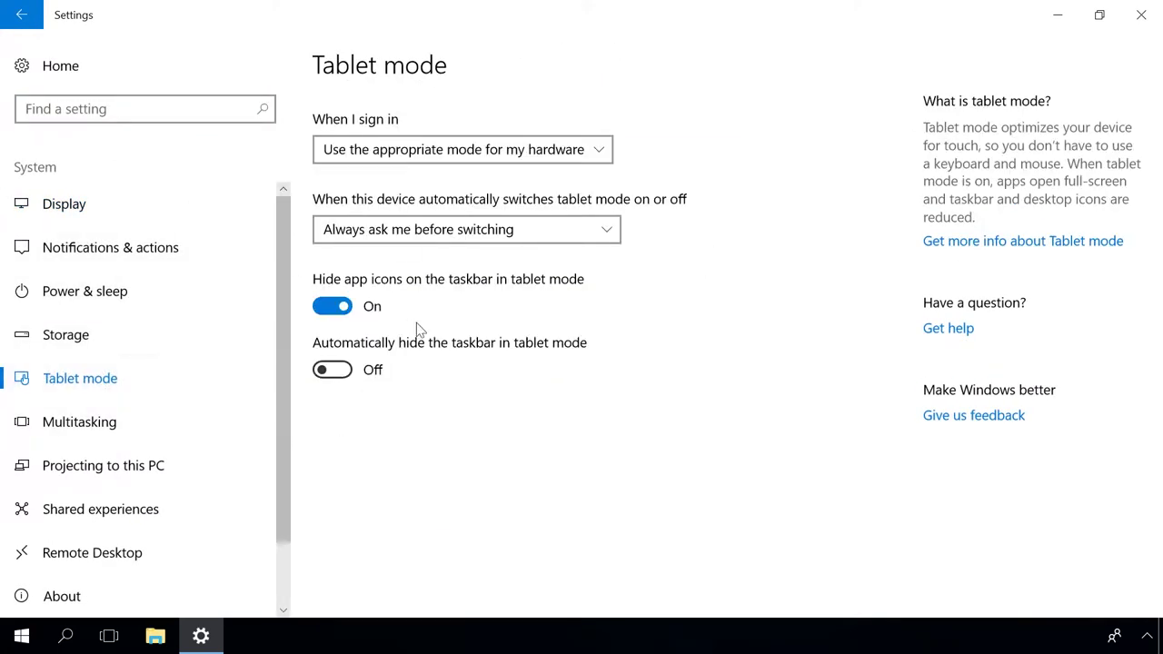
click(331, 372)
click(331, 372)
click(341, 308)
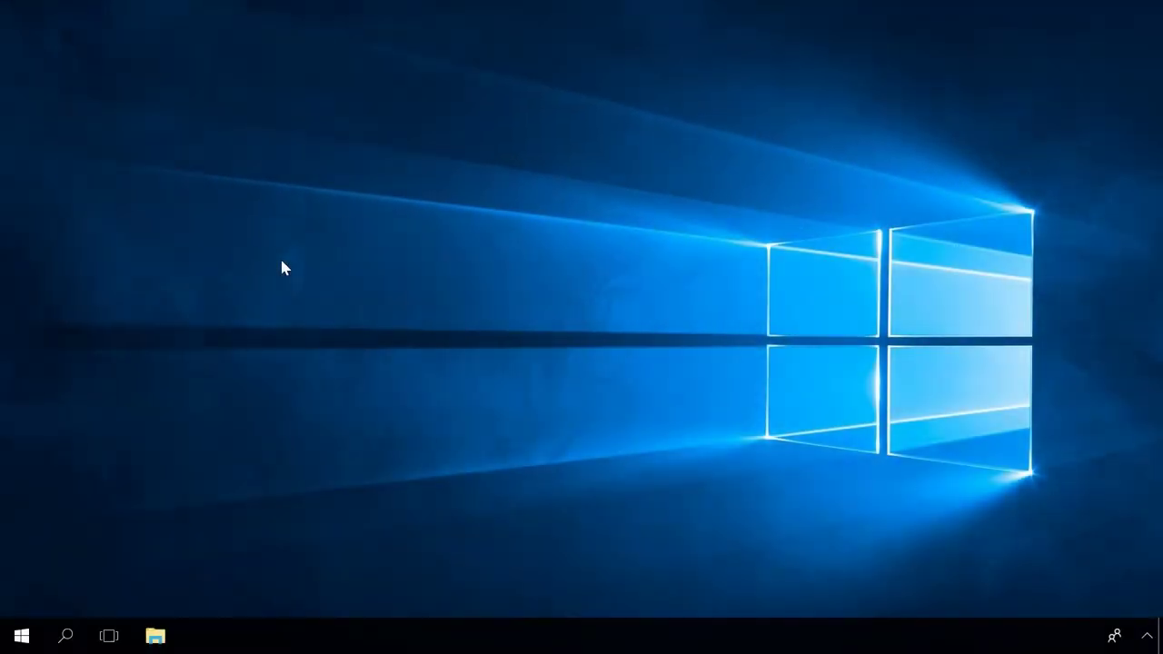
Review the Display settings page at 150% scaling, then bring up the full-screen Start.
right_click(281, 266)
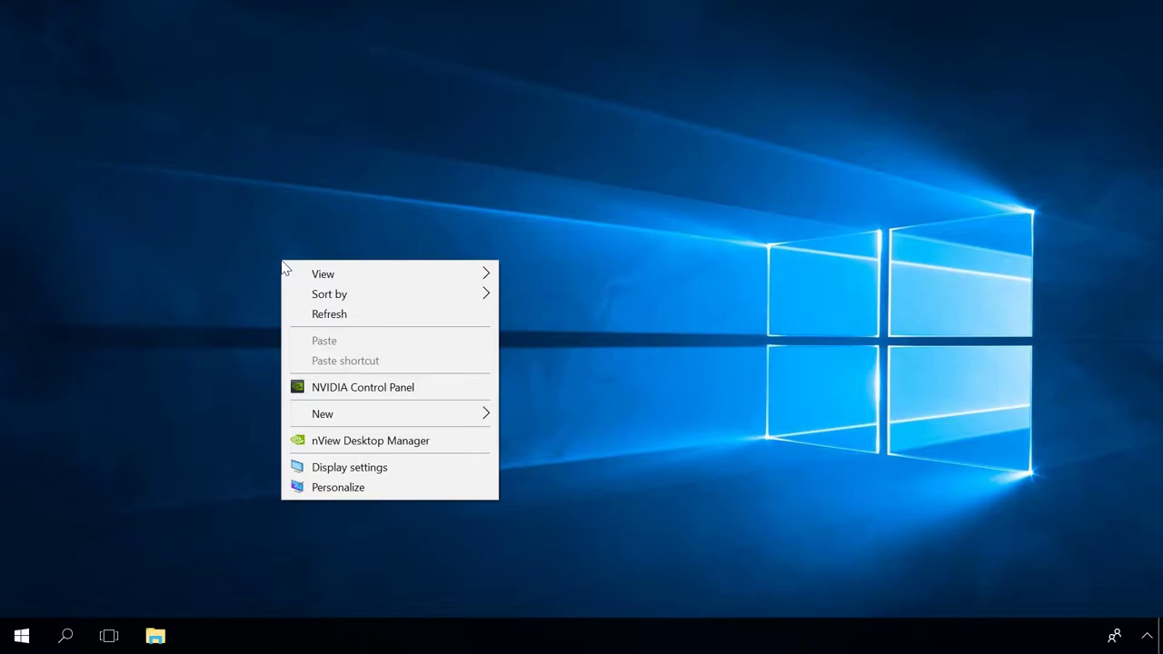
click(349, 468)
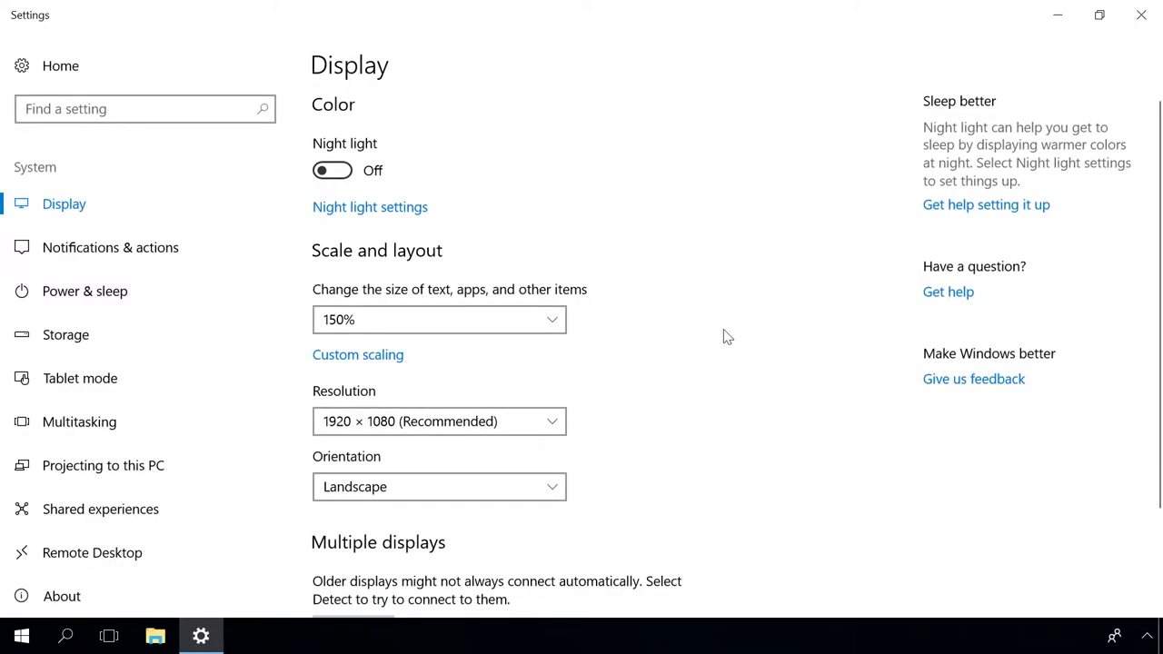
scroll(724, 331, down, 3)
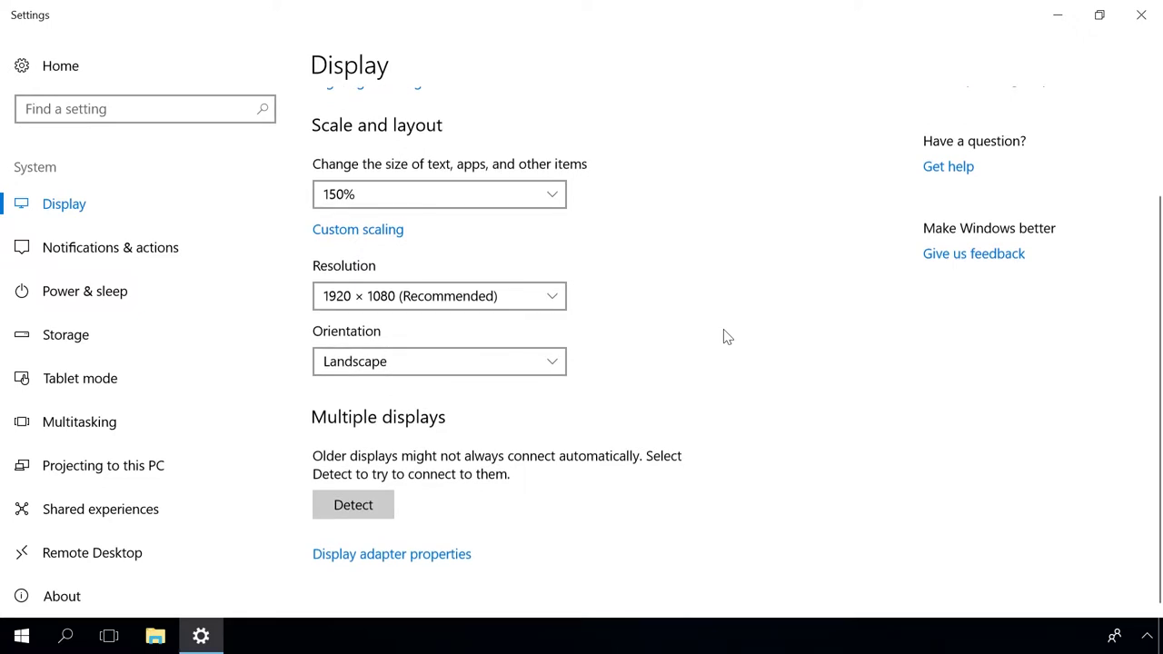
scroll(727, 338, up, 3)
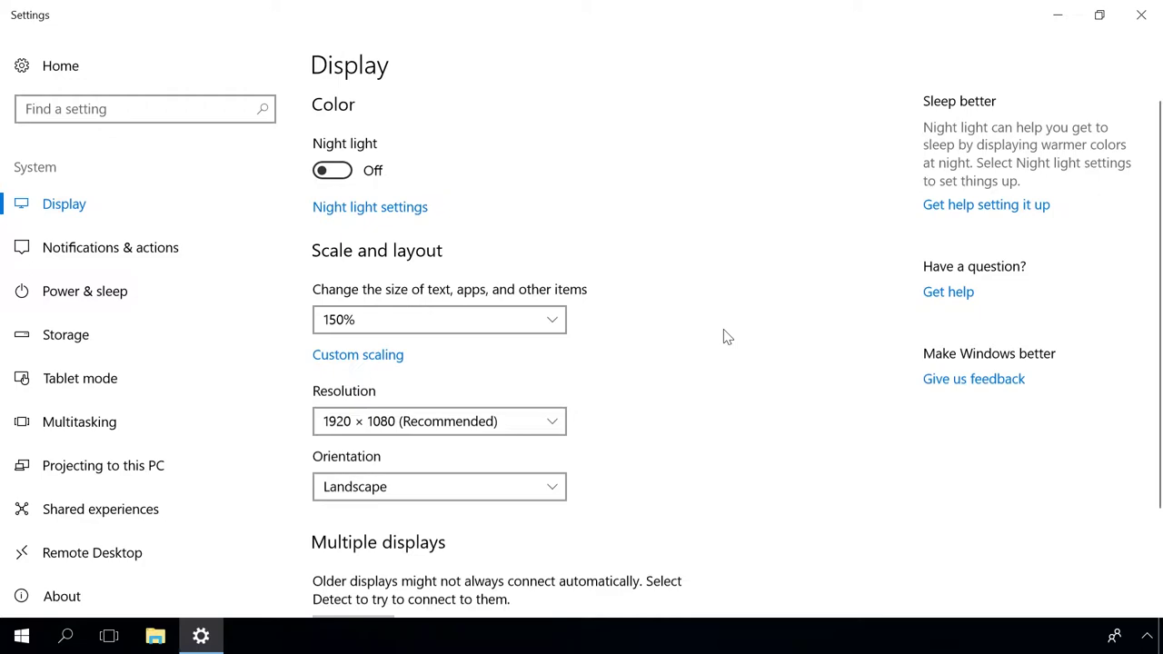
key(super)
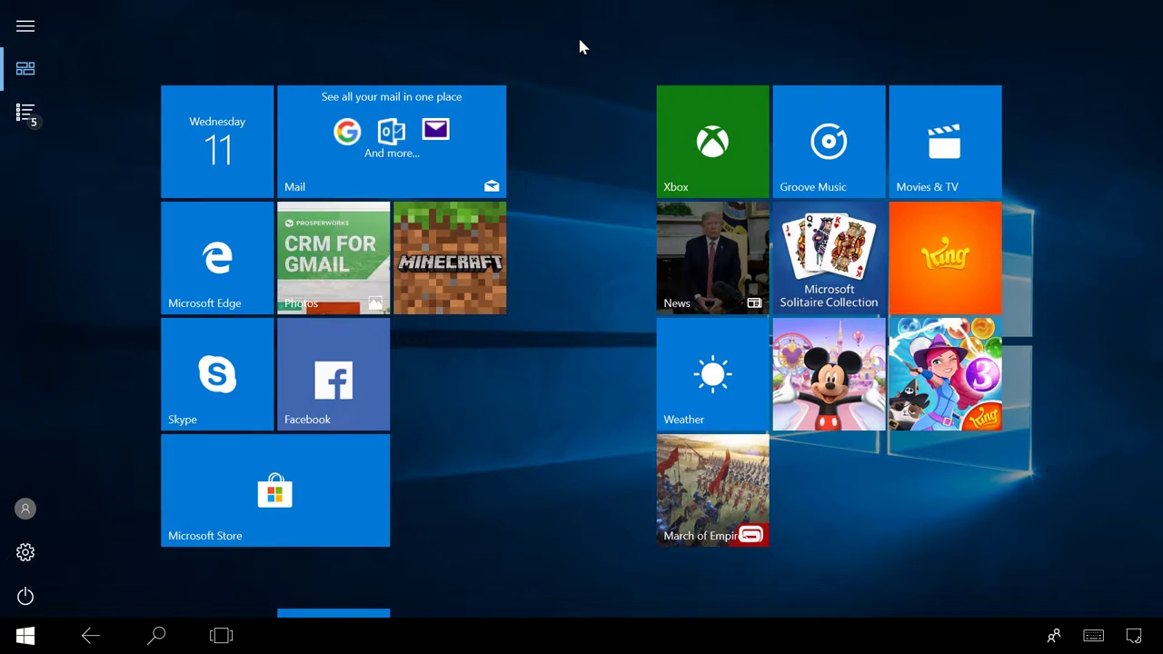
Switch off the Tablet mode quick action in the Action Center.
click(1133, 636)
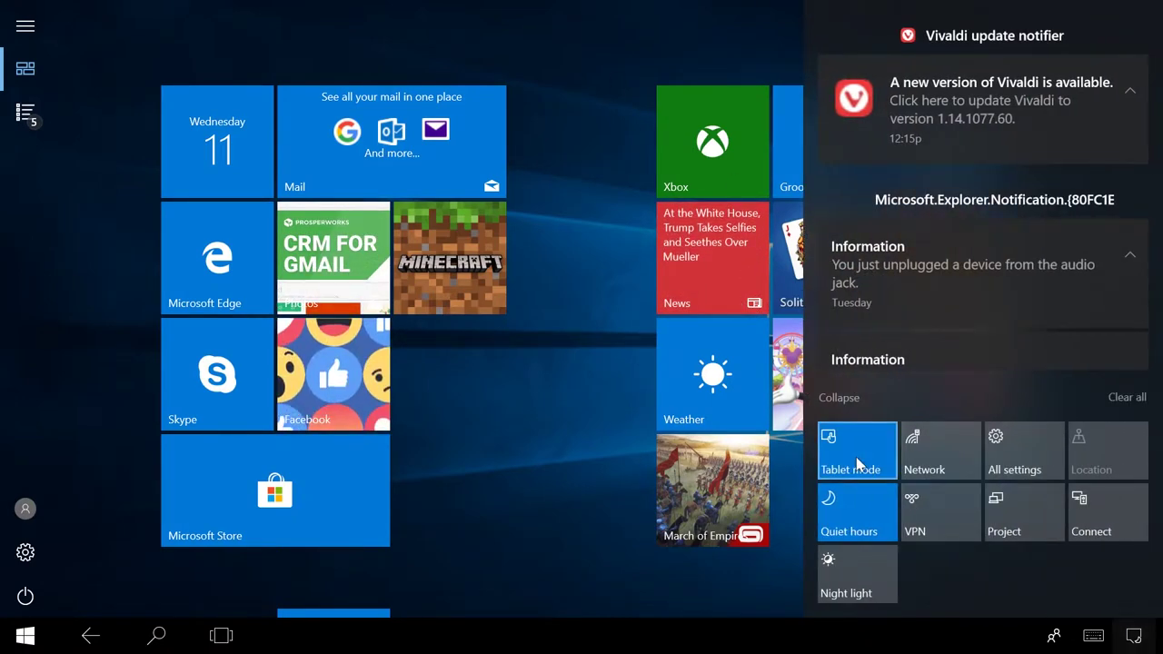
click(857, 463)
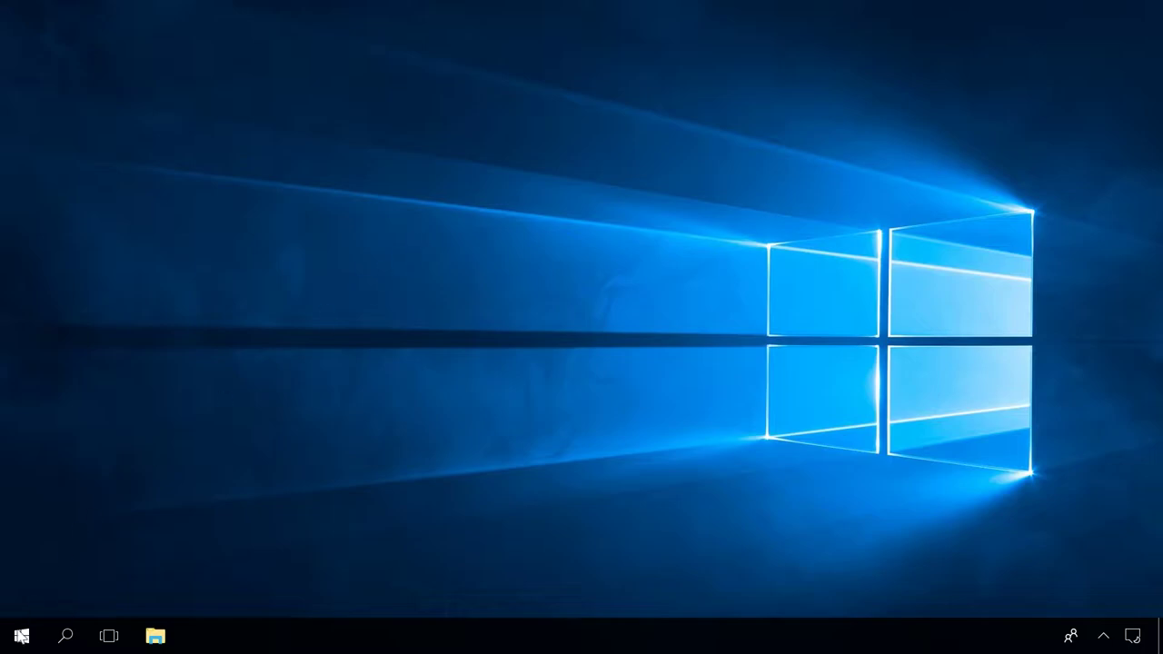
Tick Computer and Recycle Bin in Themes > Desktop icon settings and apply.
click(22, 636)
click(31, 559)
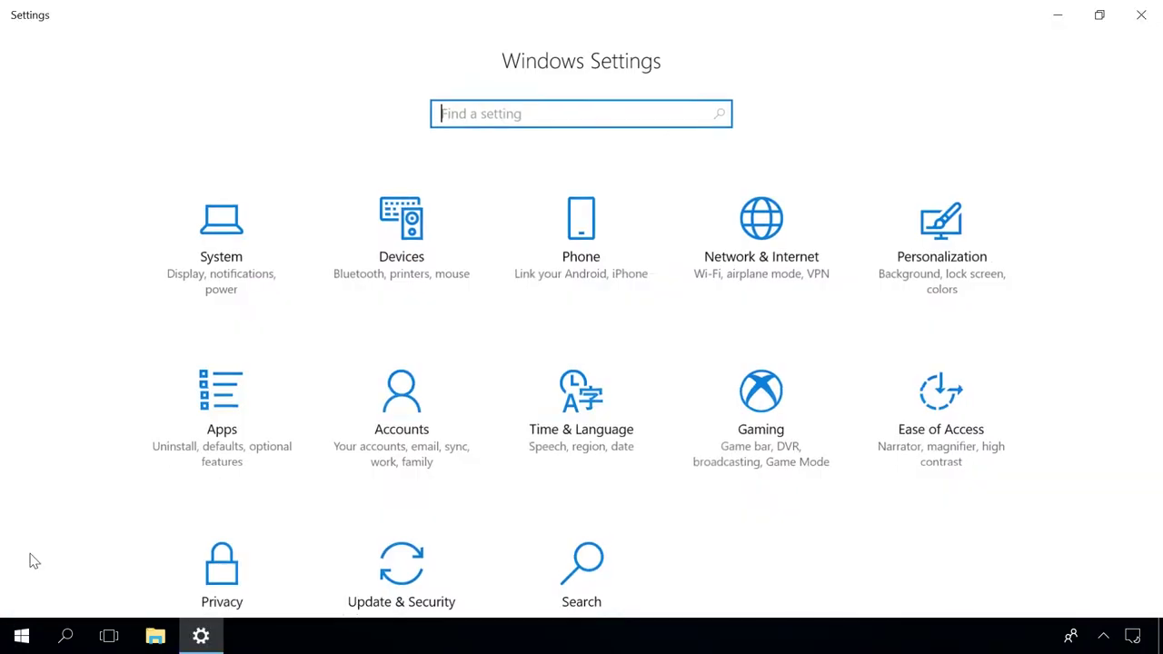
click(940, 253)
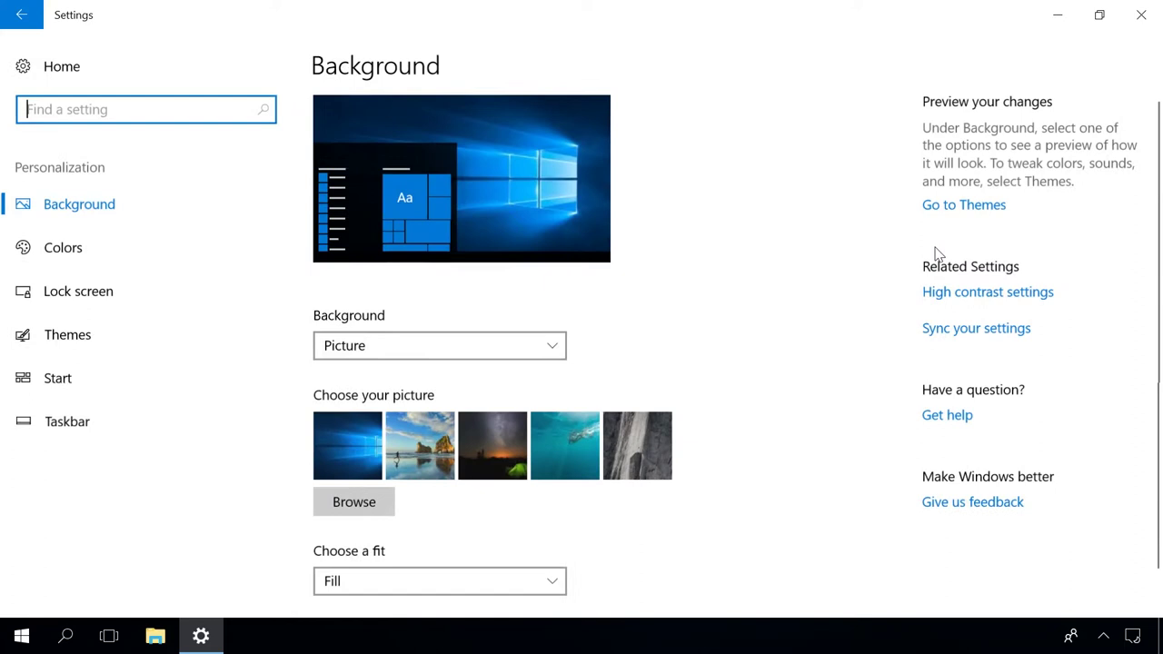
click(111, 337)
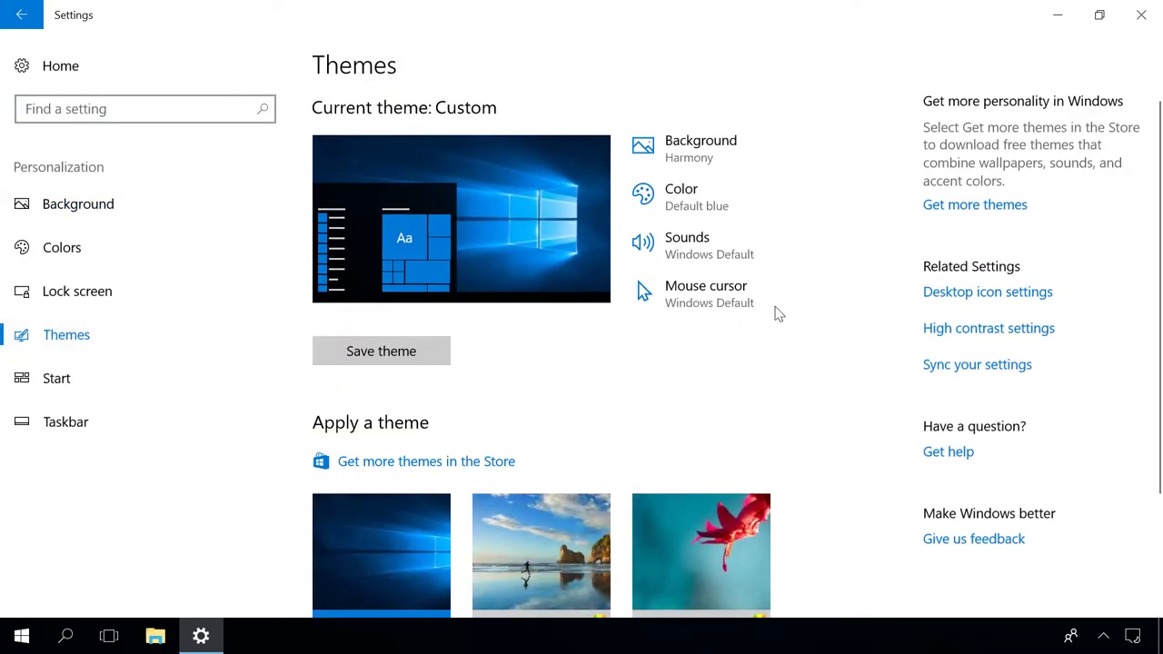
click(966, 298)
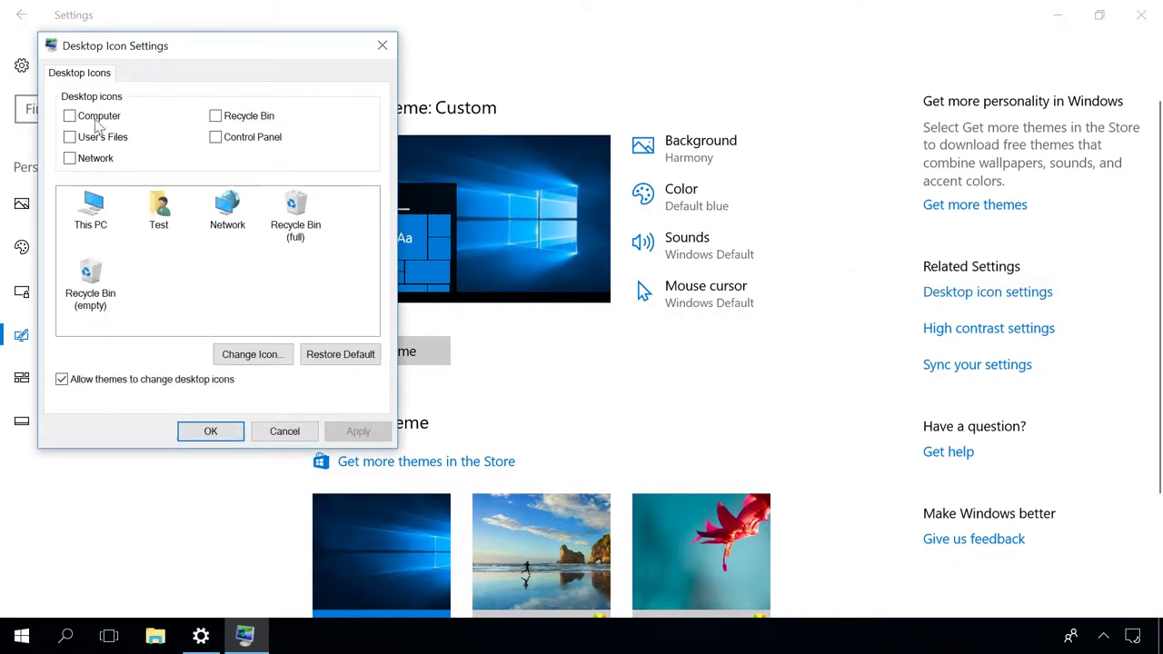
click(97, 118)
click(246, 119)
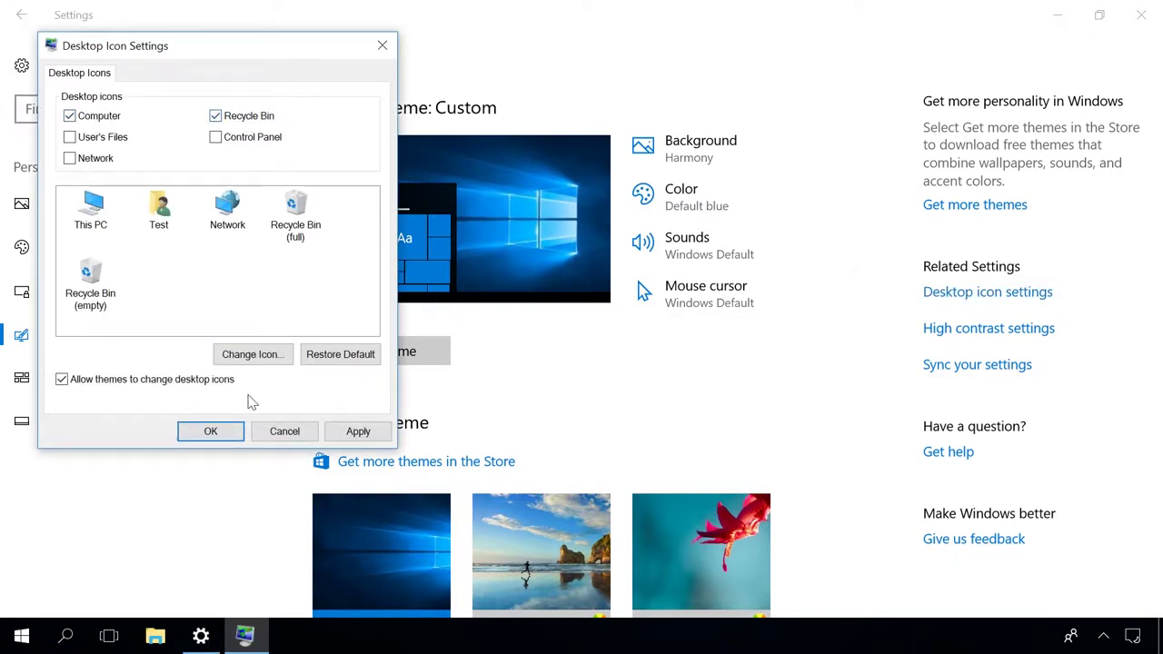
click(367, 434)
click(208, 435)
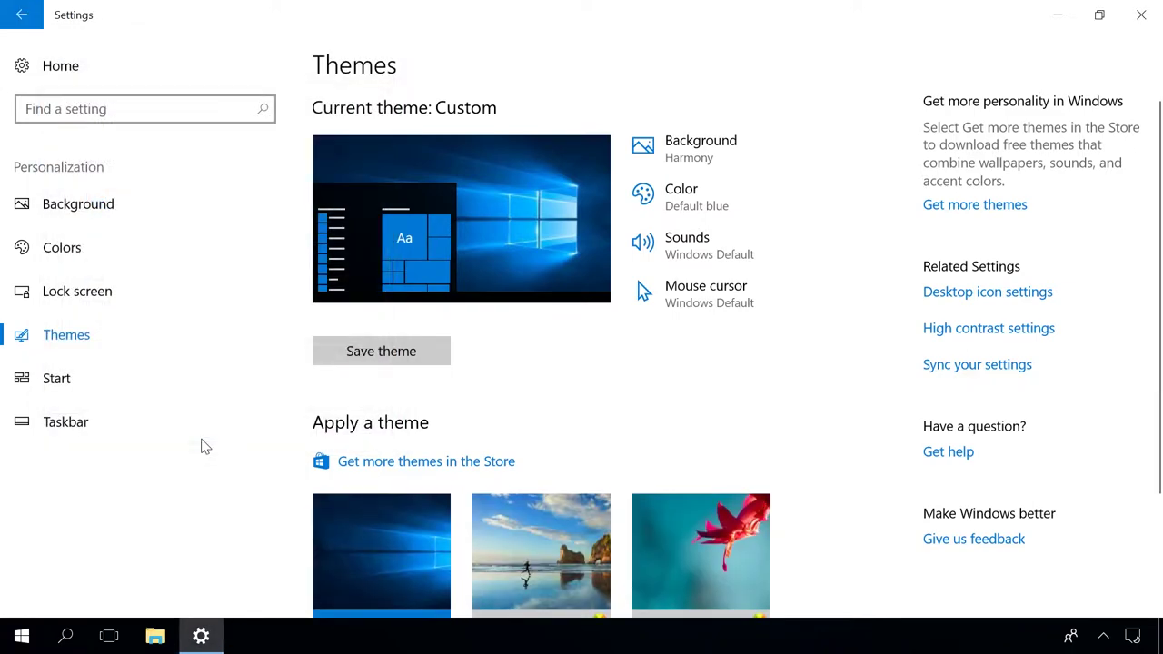
Browse icons for the full Recycle Bin without changing it, then close dialogs and minimize Settings.
click(967, 292)
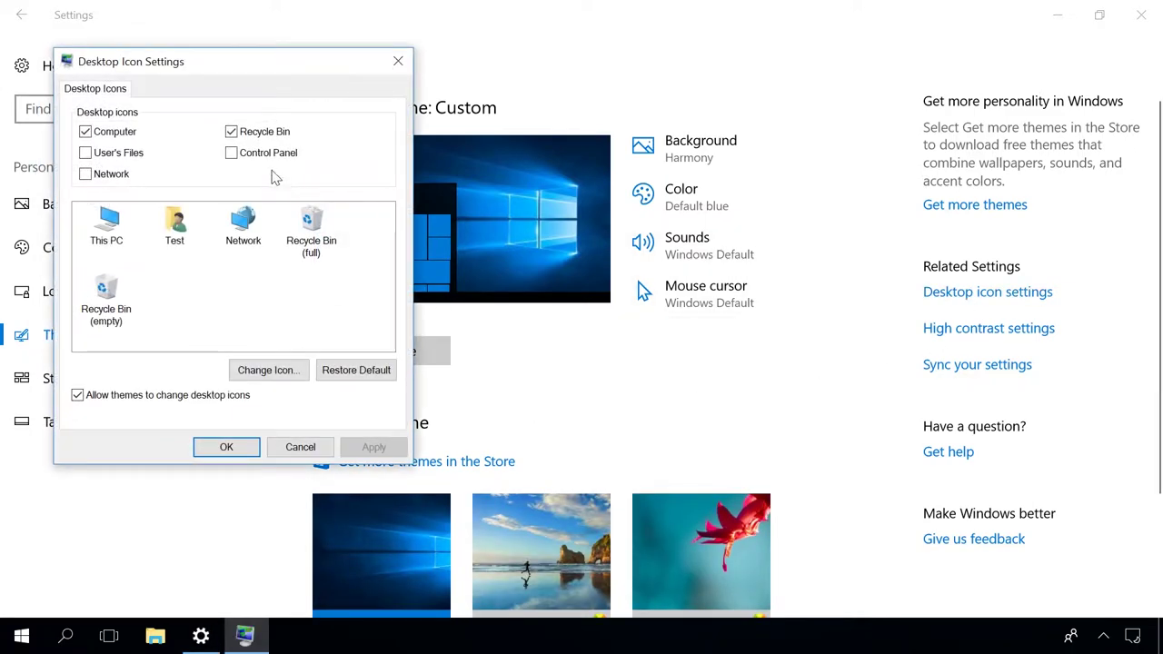
click(311, 228)
click(268, 370)
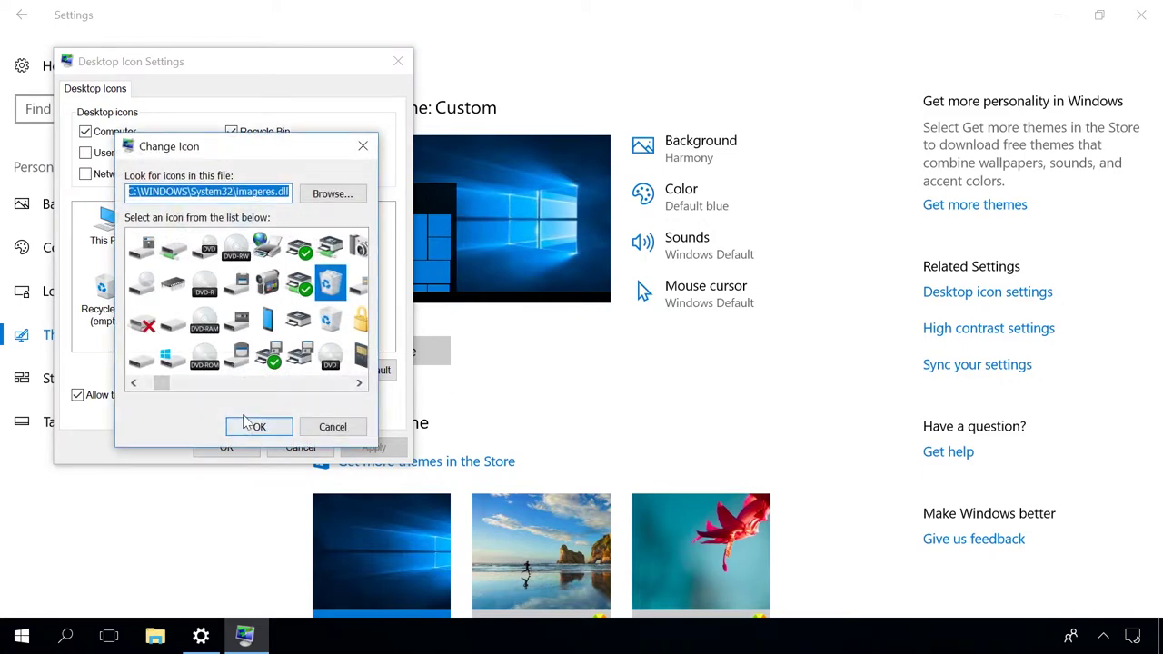
click(363, 145)
click(398, 61)
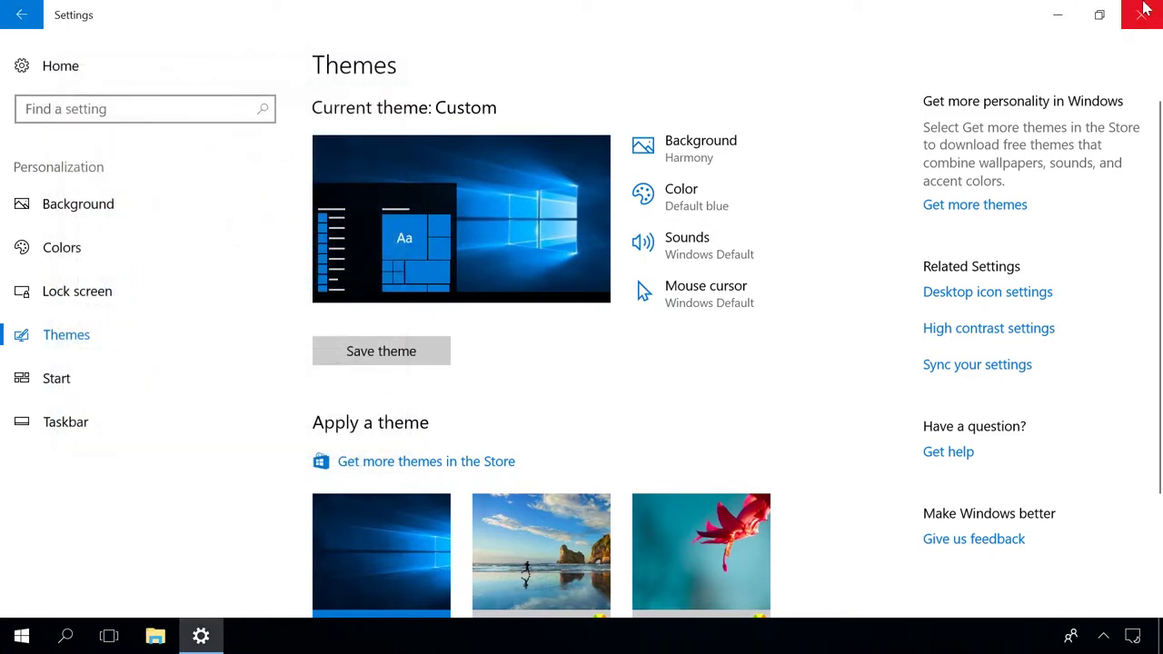
click(1057, 15)
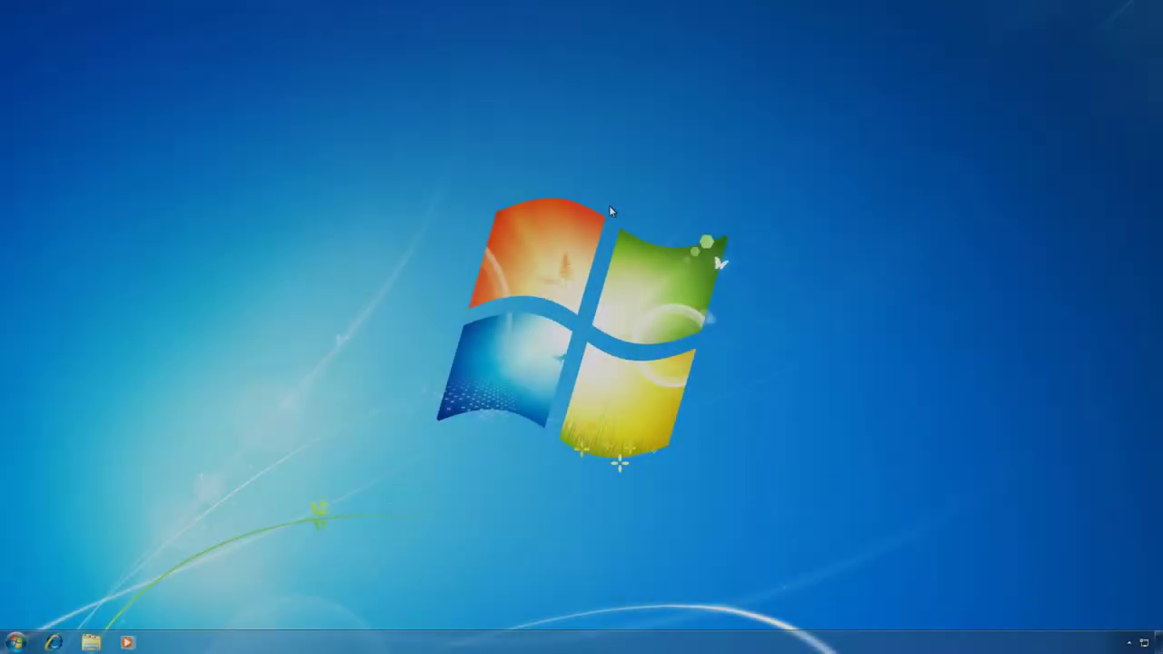
Enable the Computer and Recycle Bin icons via Personalize > Change desktop icons and confirm.
right_click(610, 207)
click(643, 337)
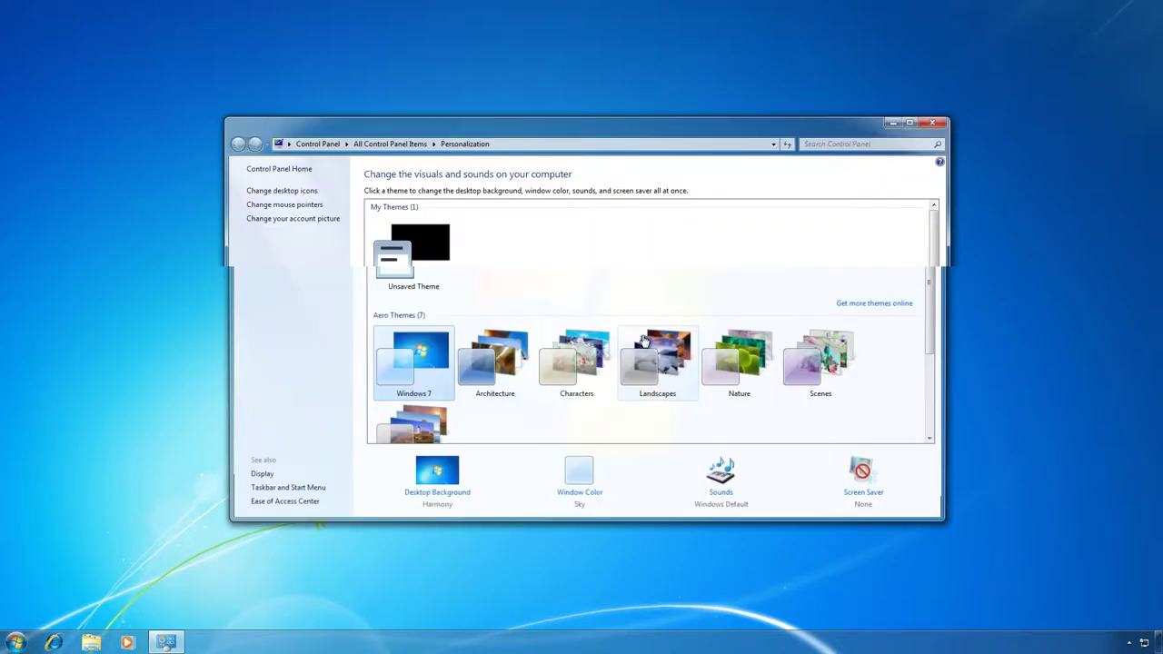
click(306, 194)
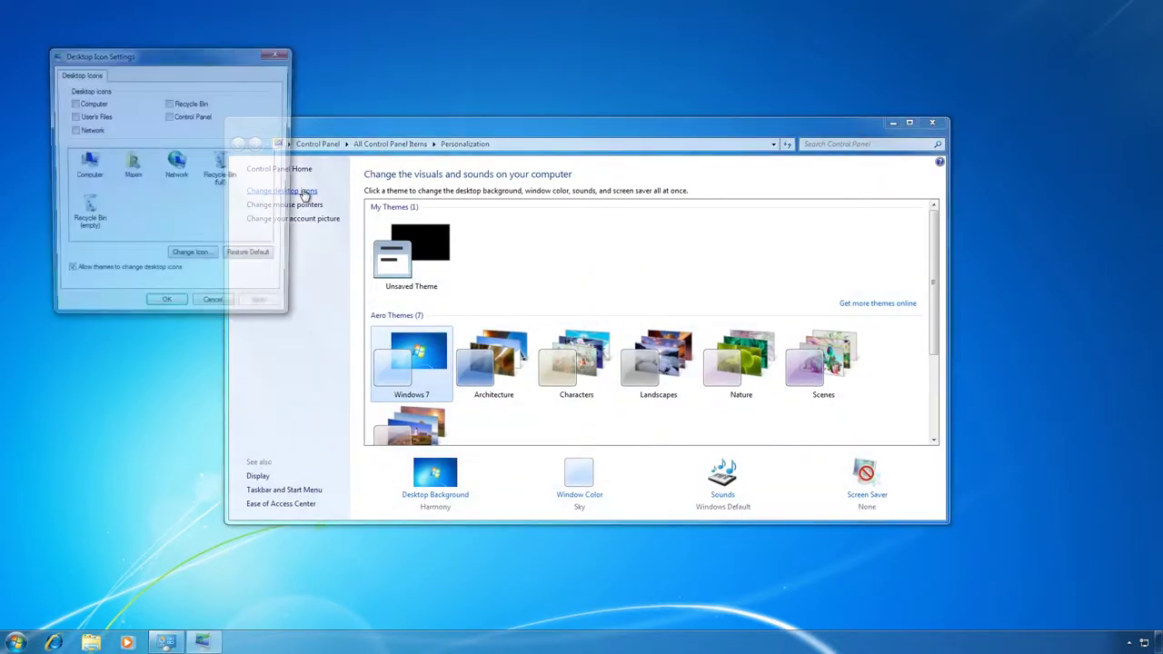
click(76, 103)
click(179, 105)
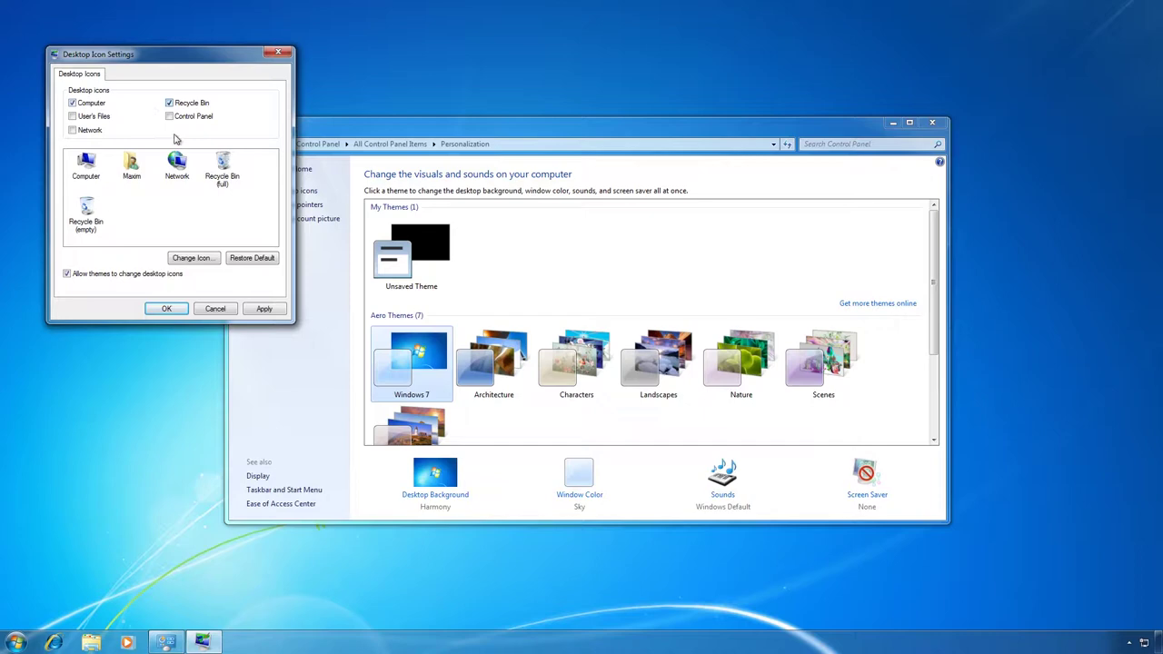
click(168, 309)
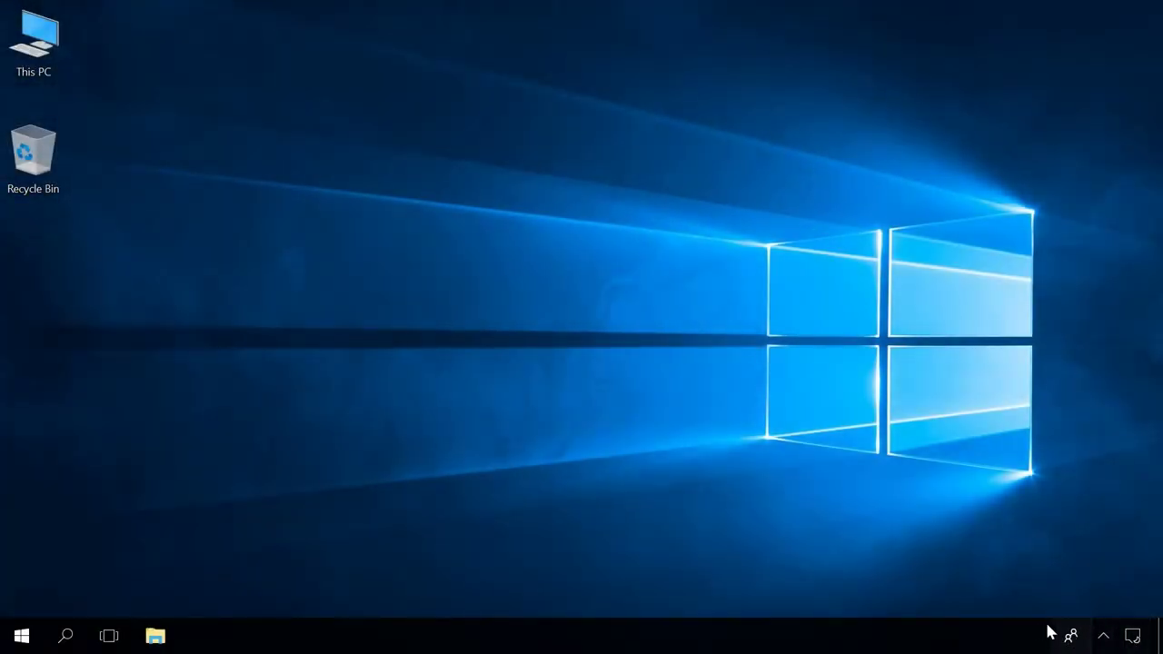
In Taskbar > Turn system icons on or off, switch Clock, Volume and Network to On.
click(23, 633)
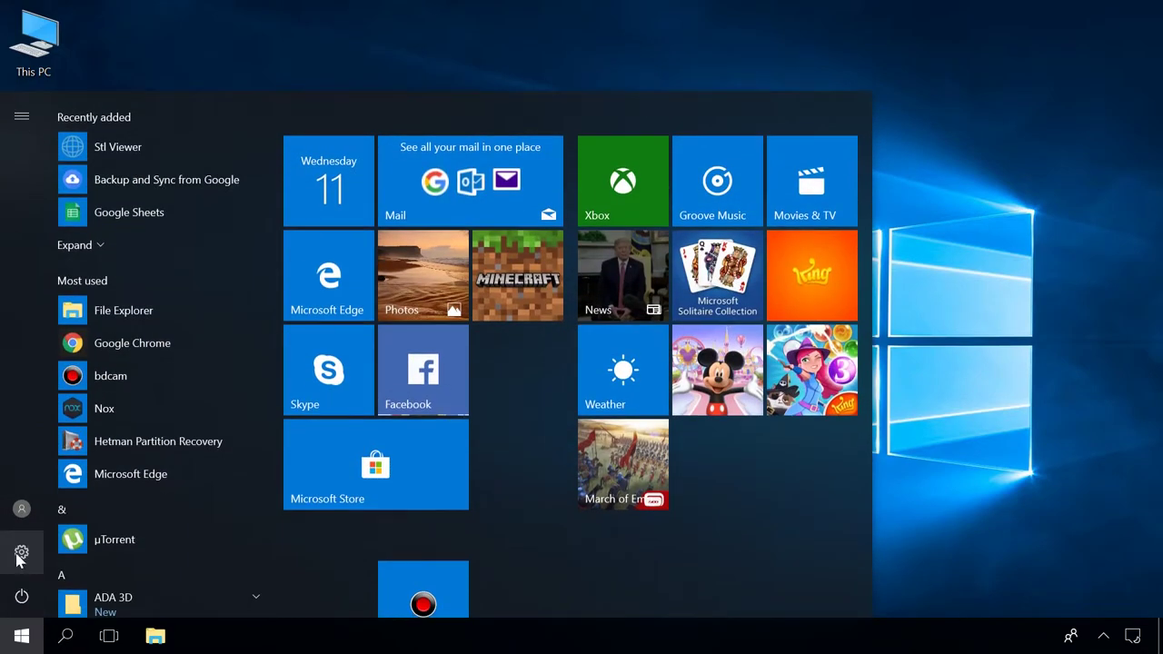
click(16, 553)
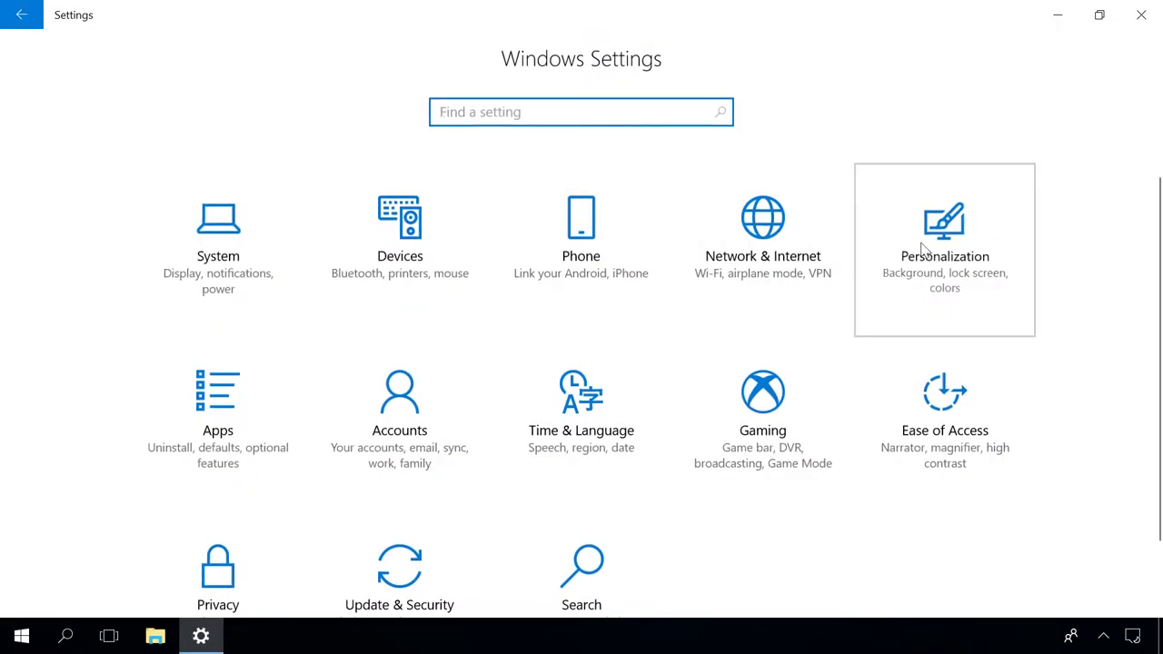
click(925, 250)
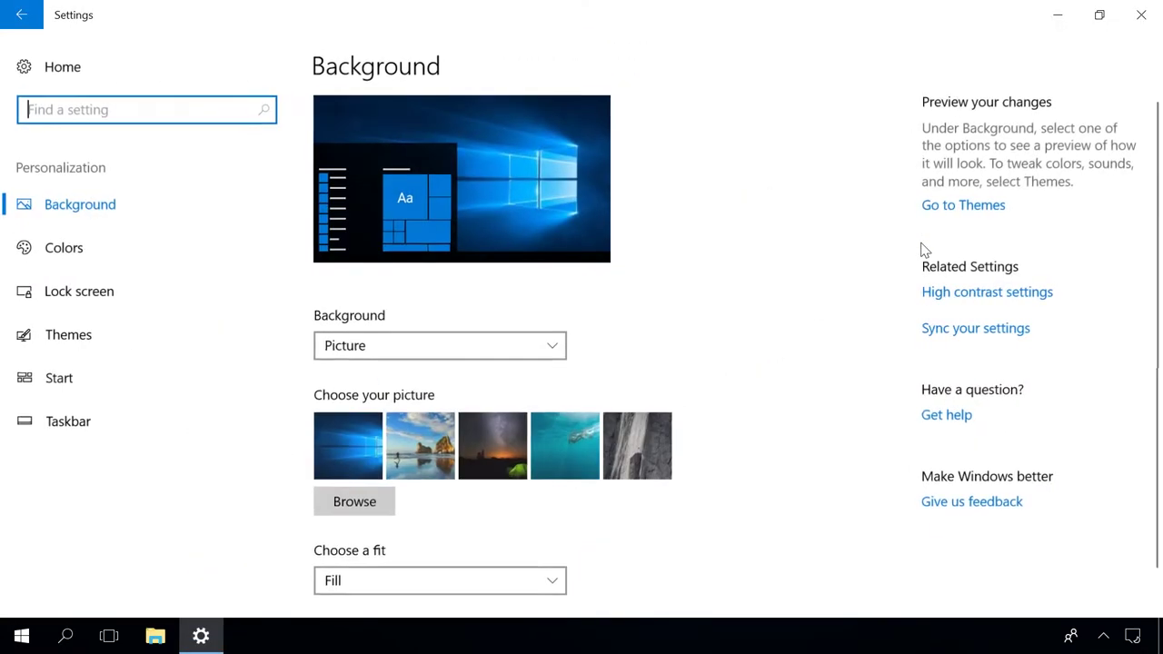
click(57, 434)
scroll(681, 323, down, 10)
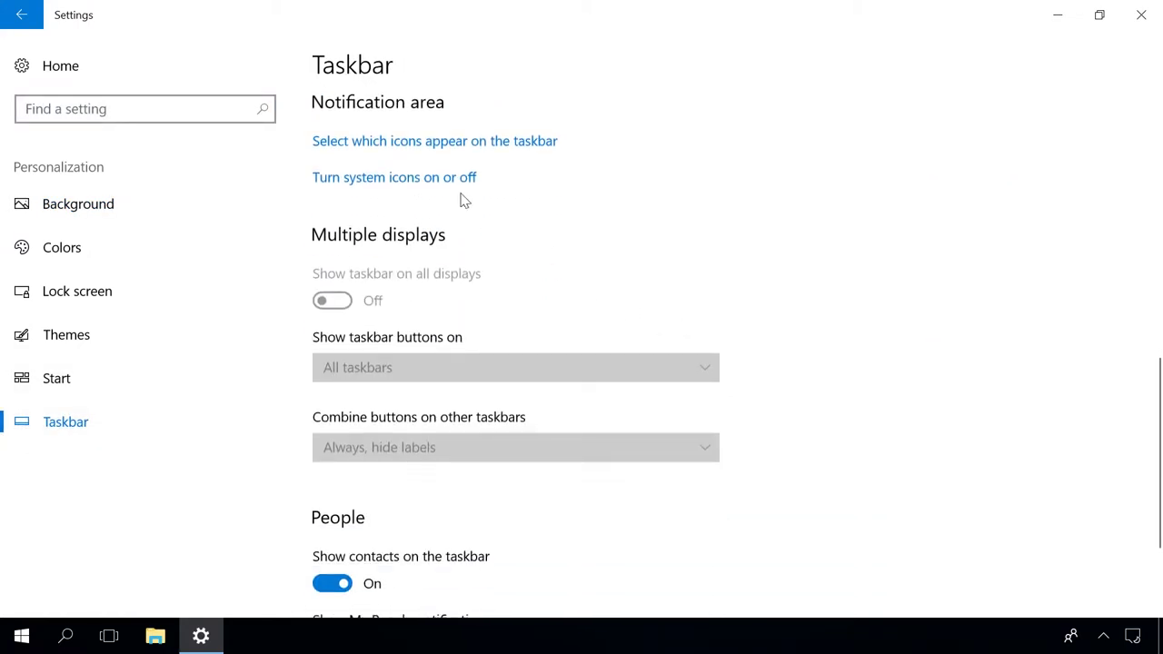
click(448, 180)
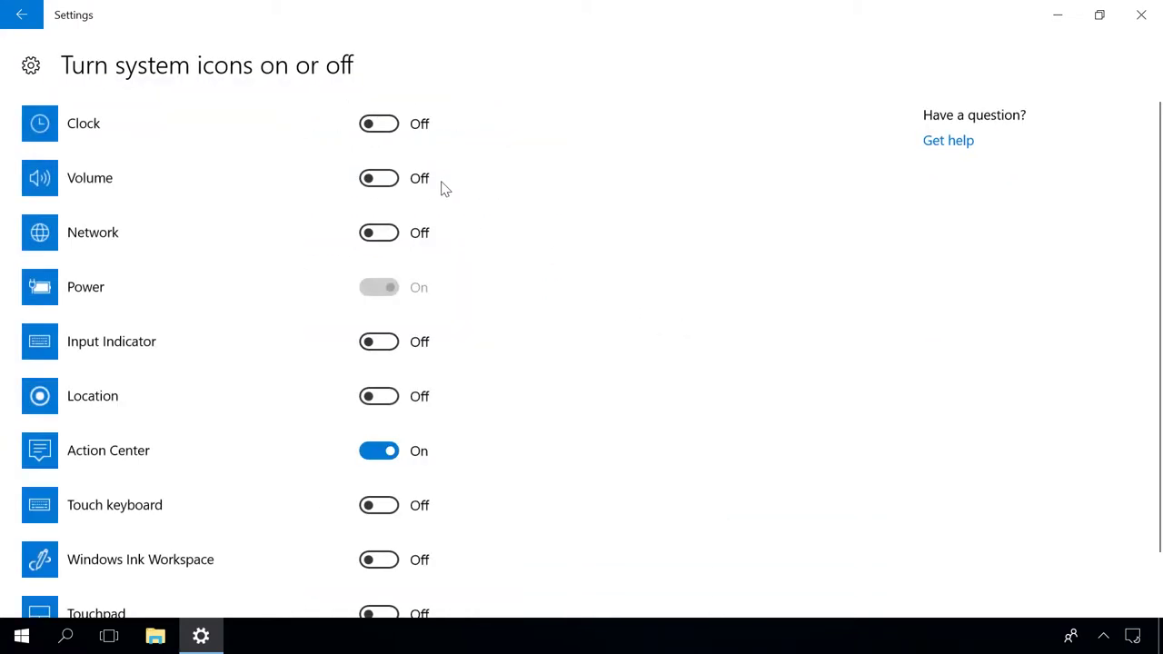
click(386, 129)
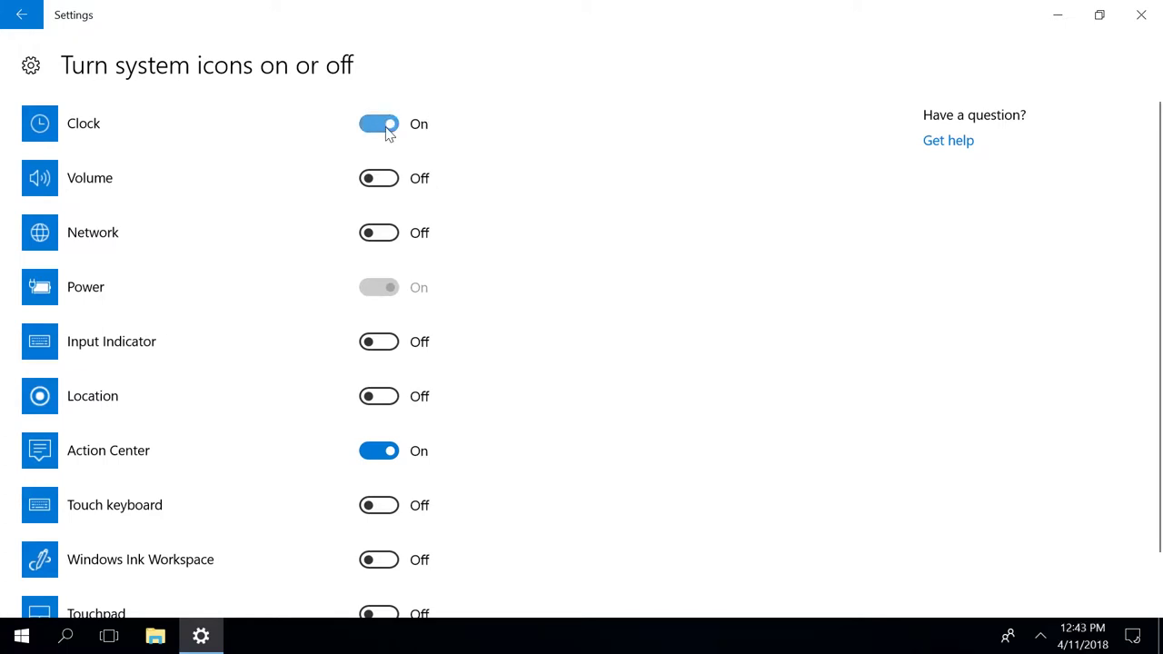
click(378, 182)
click(385, 237)
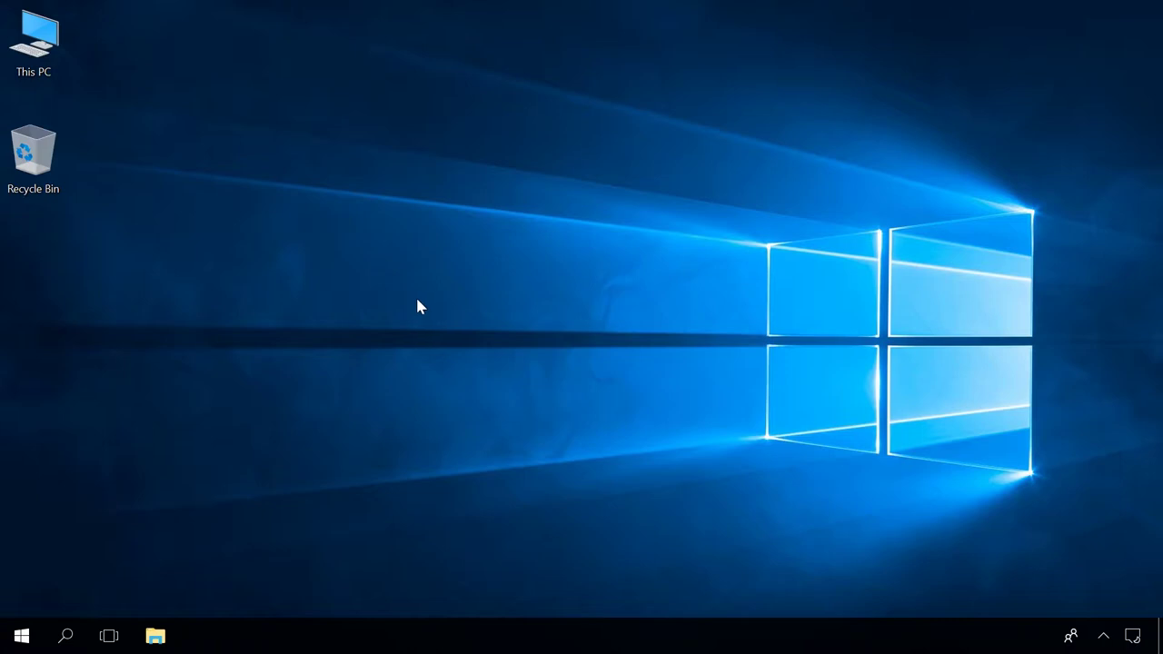
Restart the Windows Explorer process in Task Manager.
right_click(21, 634)
click(104, 444)
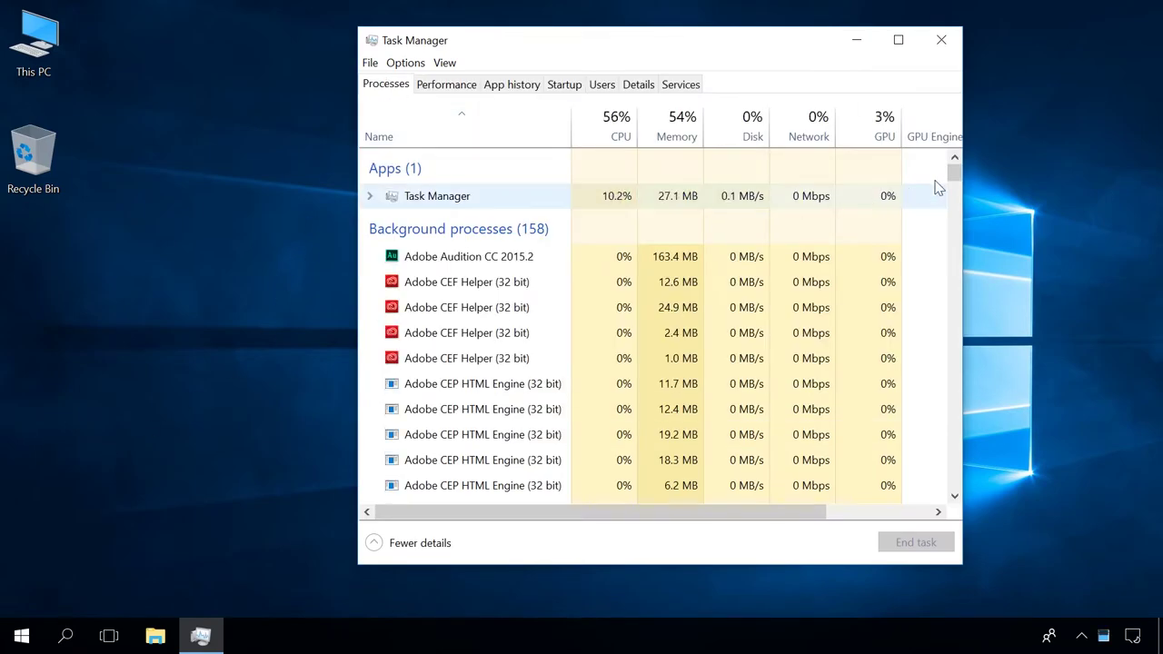
drag(954, 175, 954, 503)
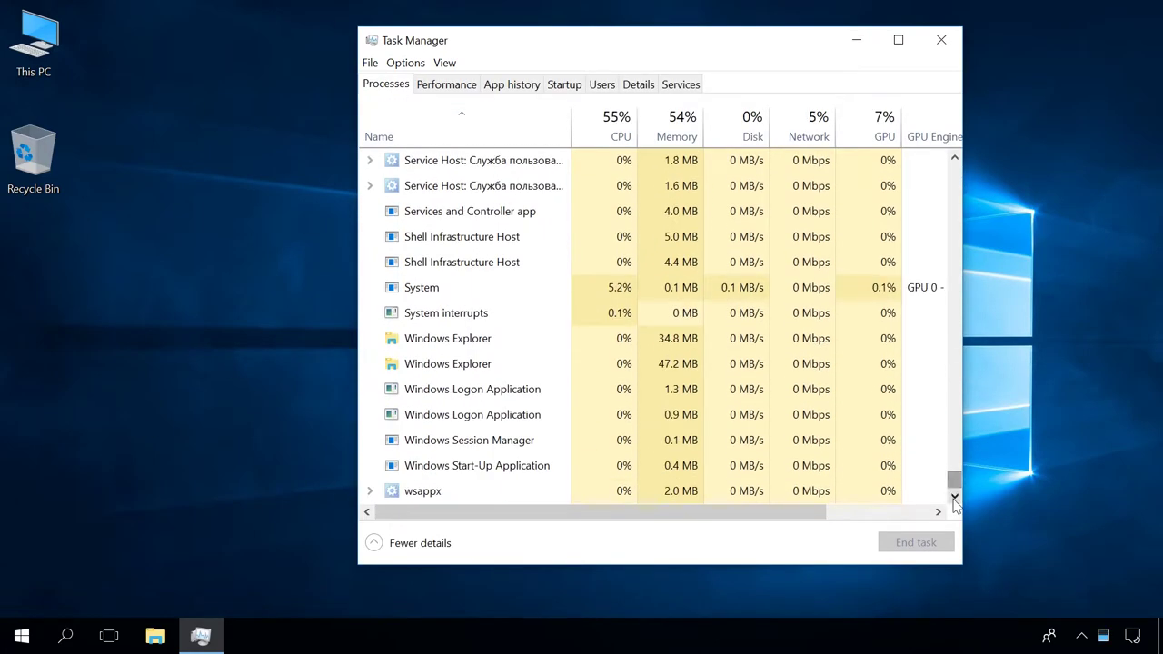
right_click(467, 338)
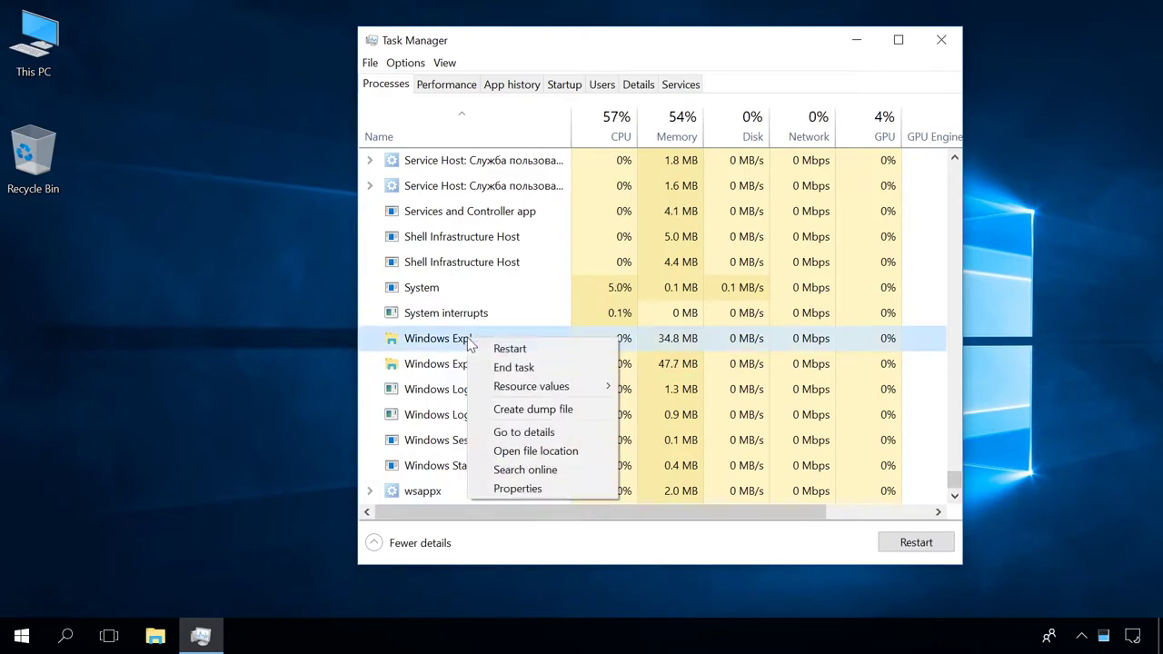
click(501, 348)
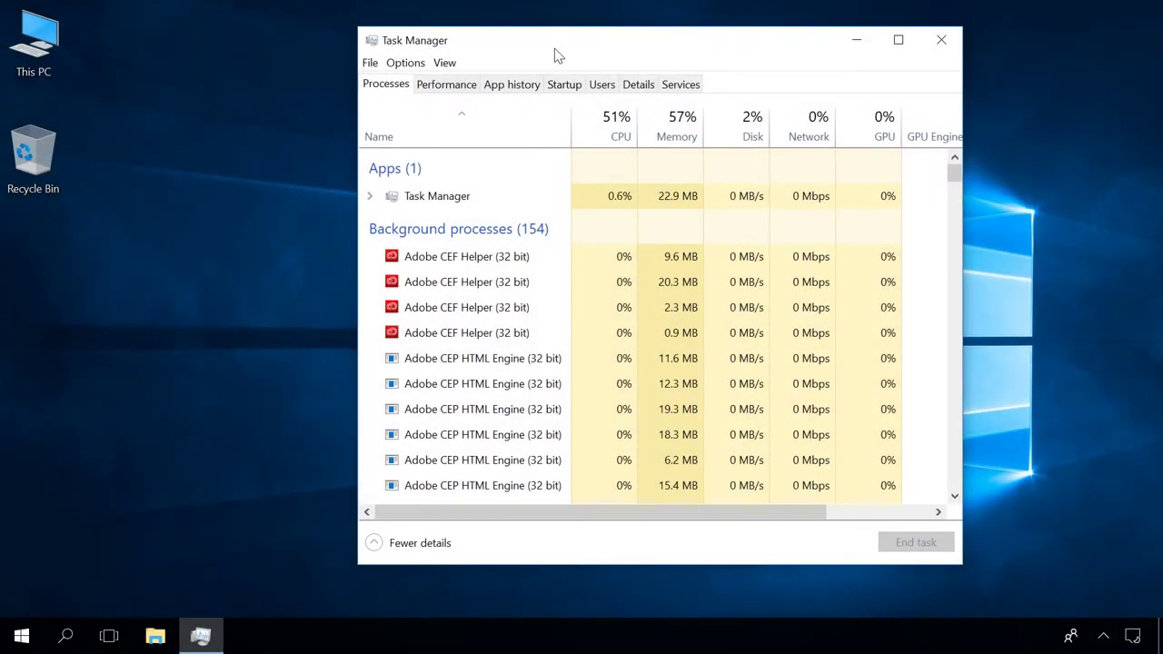
Relaunch explorer.exe through File > Run new task.
click(371, 63)
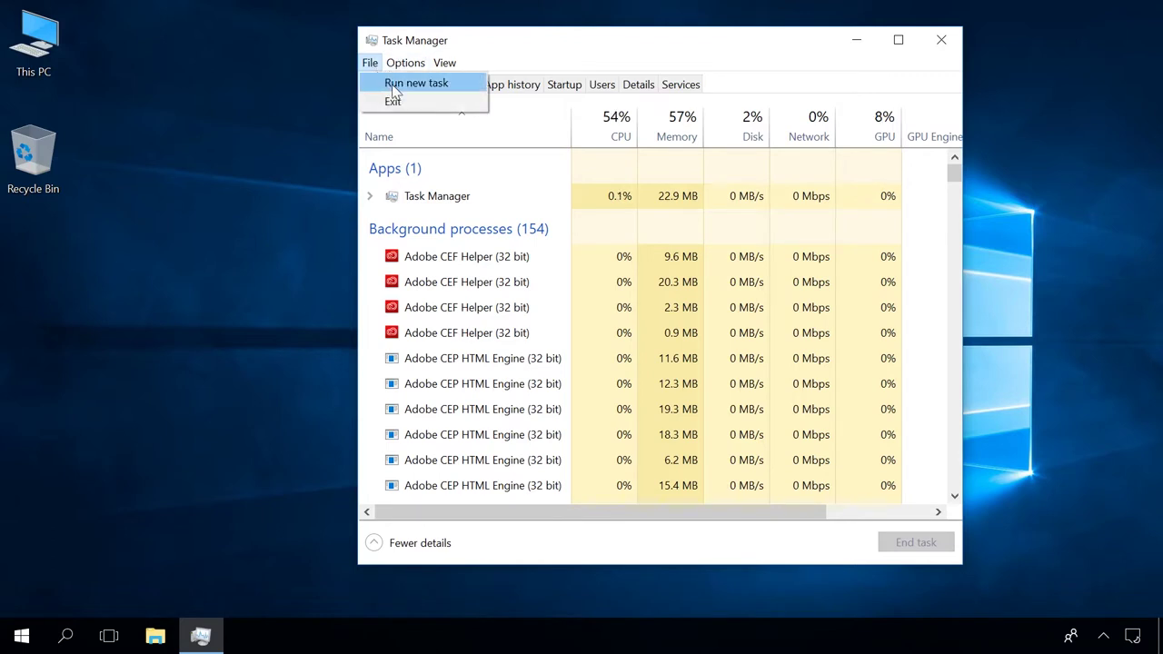
click(405, 83)
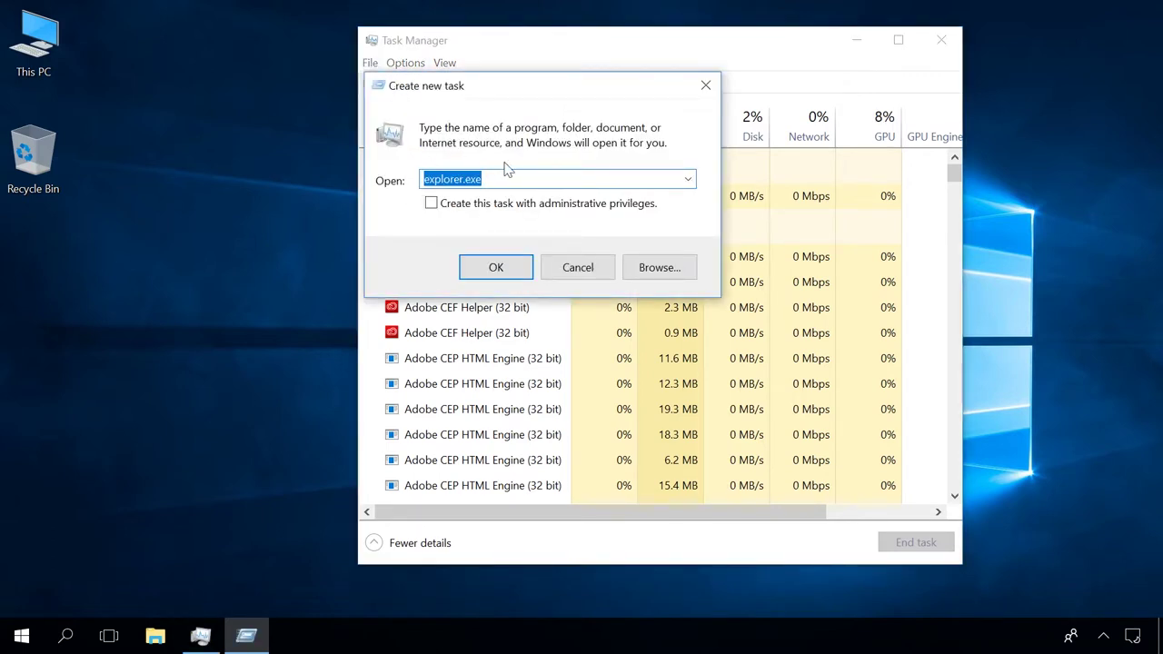
click(484, 267)
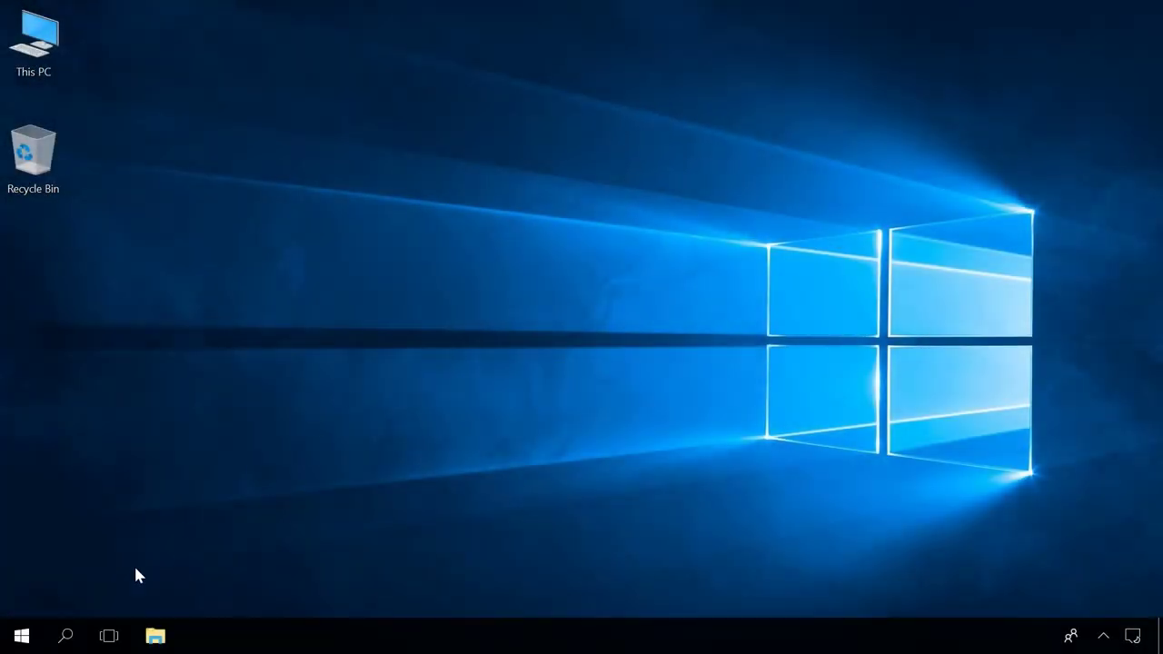
Search 'explorer' from the taskbar to open File Explorer at the AppData\Local folder.
click(60, 637)
text(explorer)
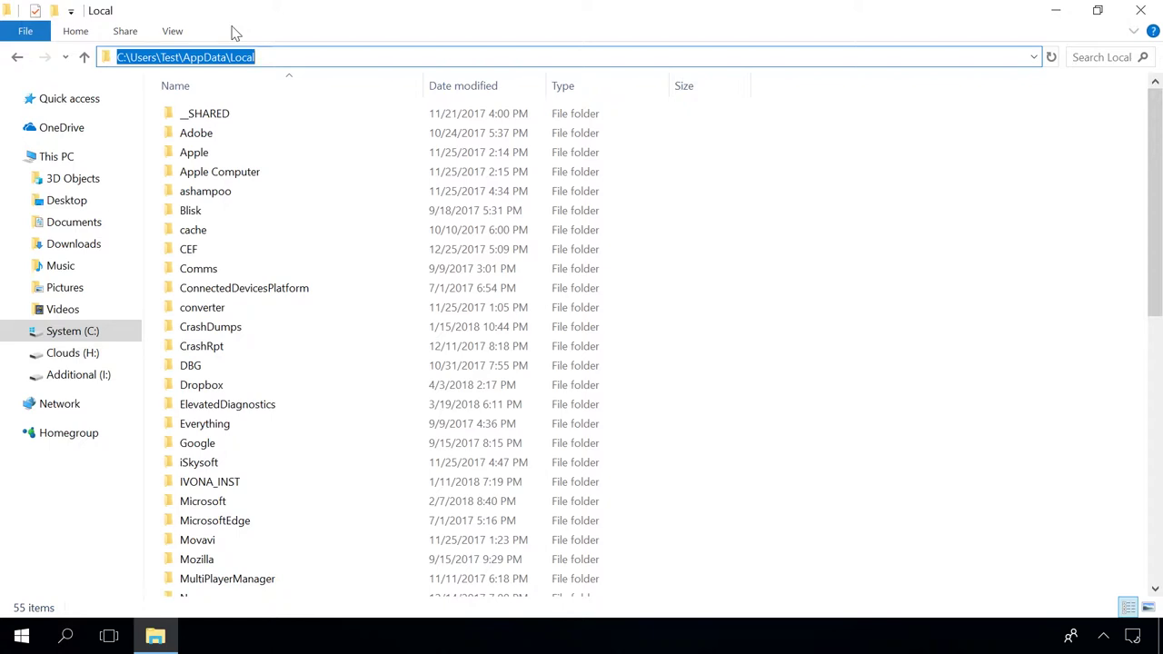
Show hidden items and delete IconCache.db from the AppData\Local folder.
click(173, 32)
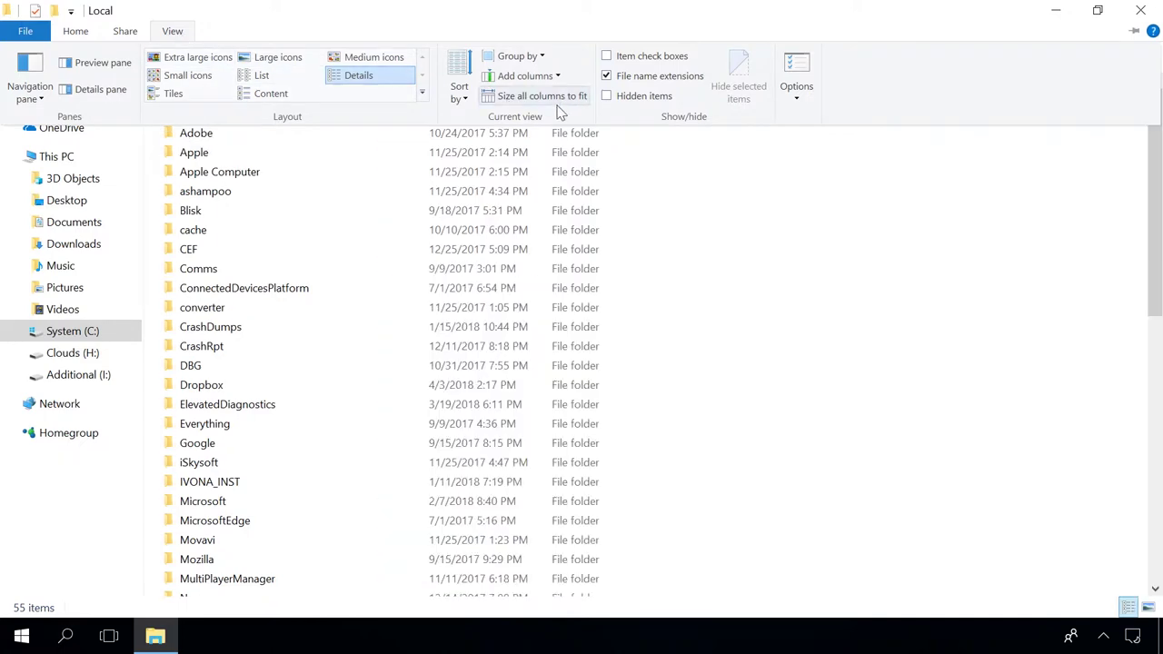
click(613, 100)
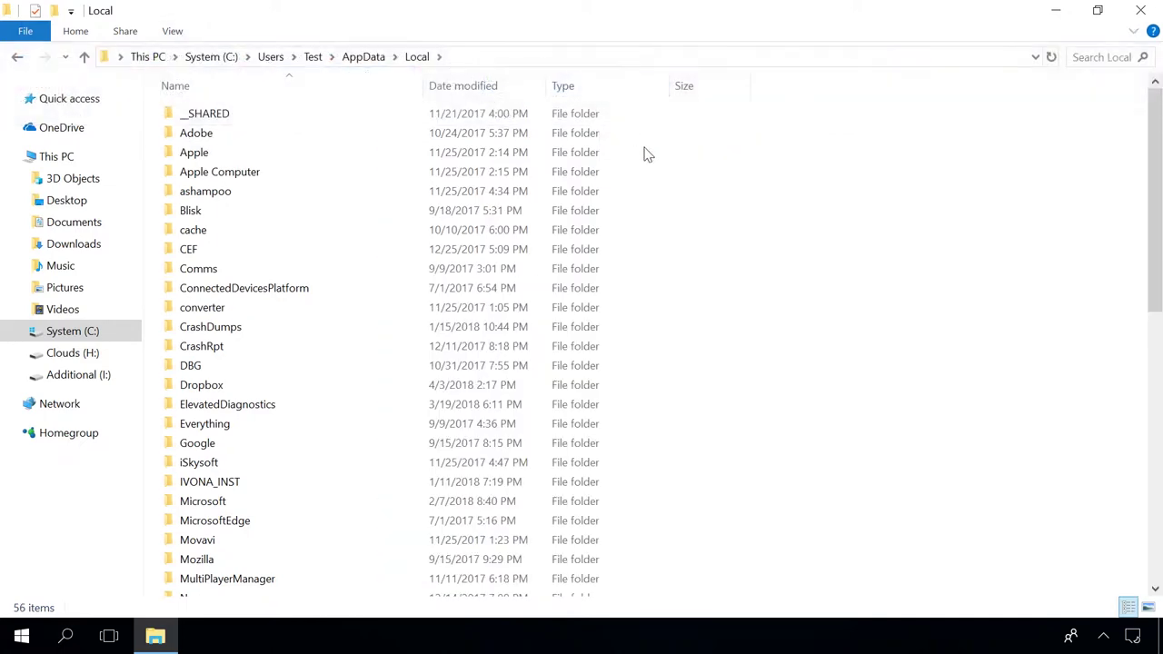
scroll(695, 309, down, 9)
scroll(695, 309, down, 2)
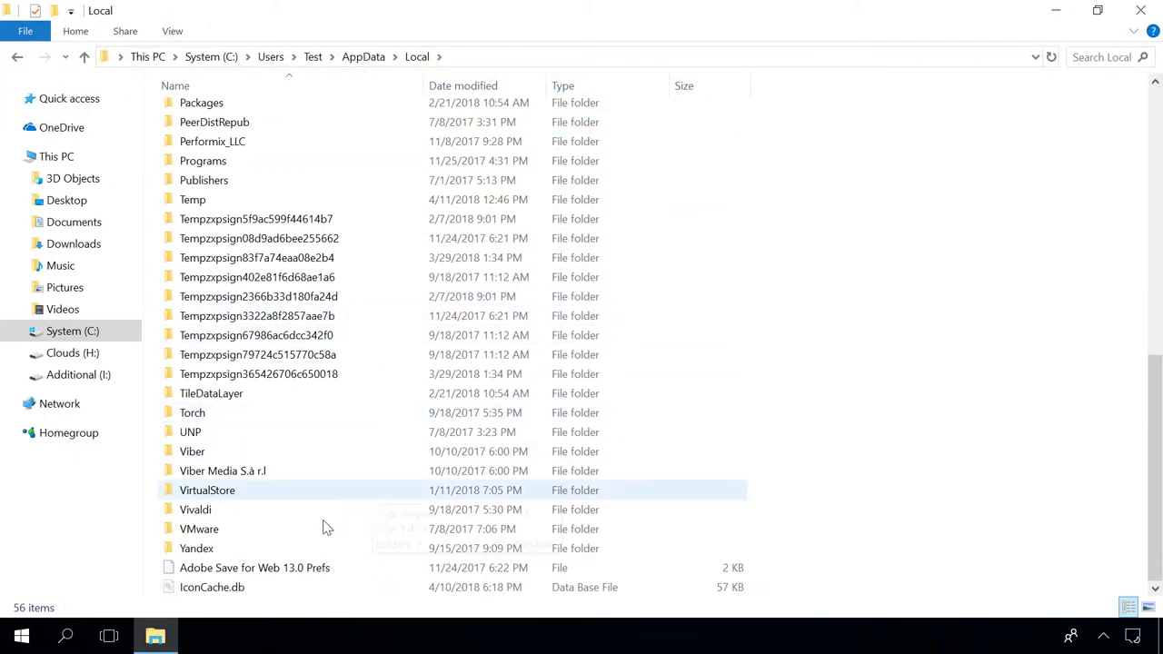
click(271, 586)
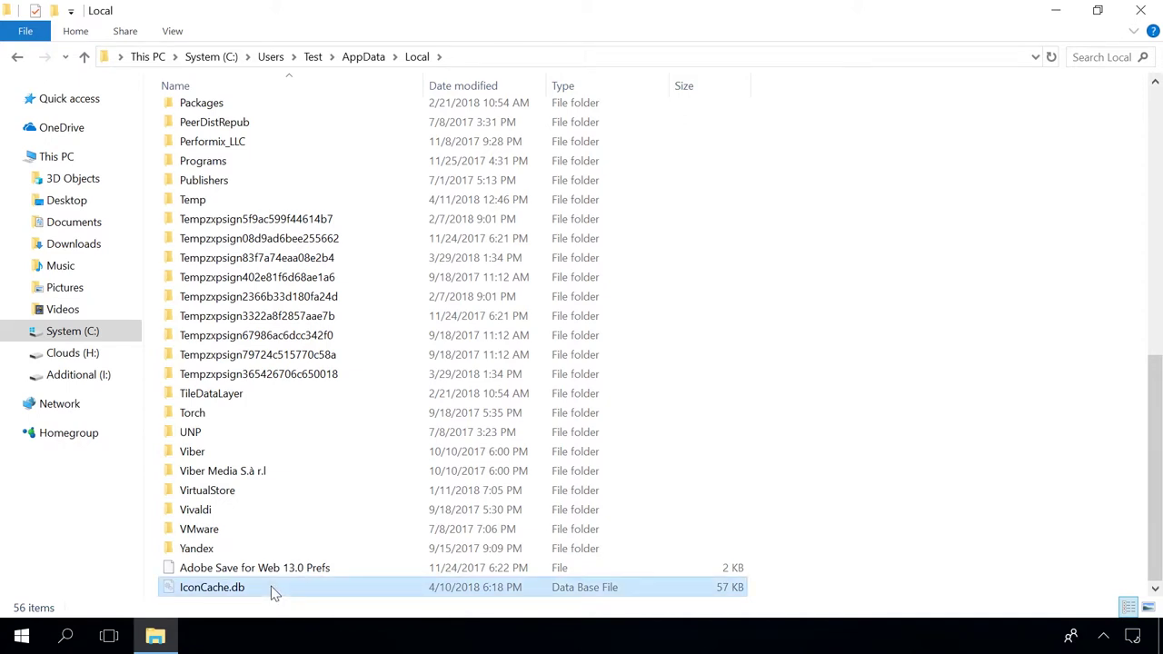
key(Delete)
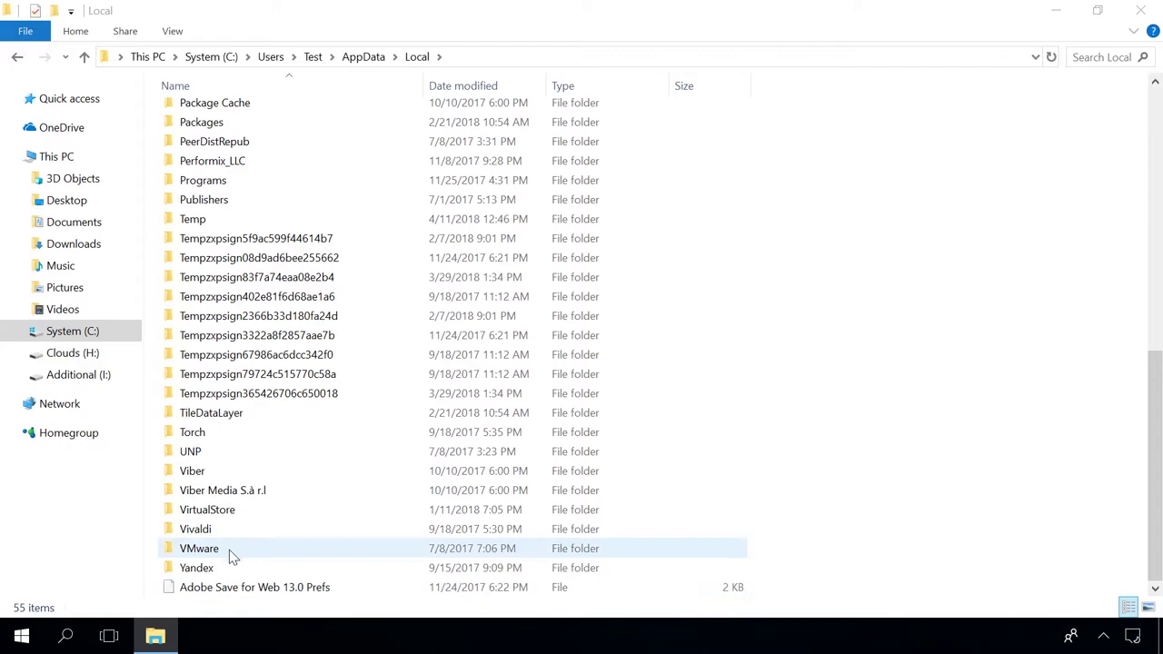
Update and restart the computer from the Start menu's power options.
click(18, 634)
click(22, 598)
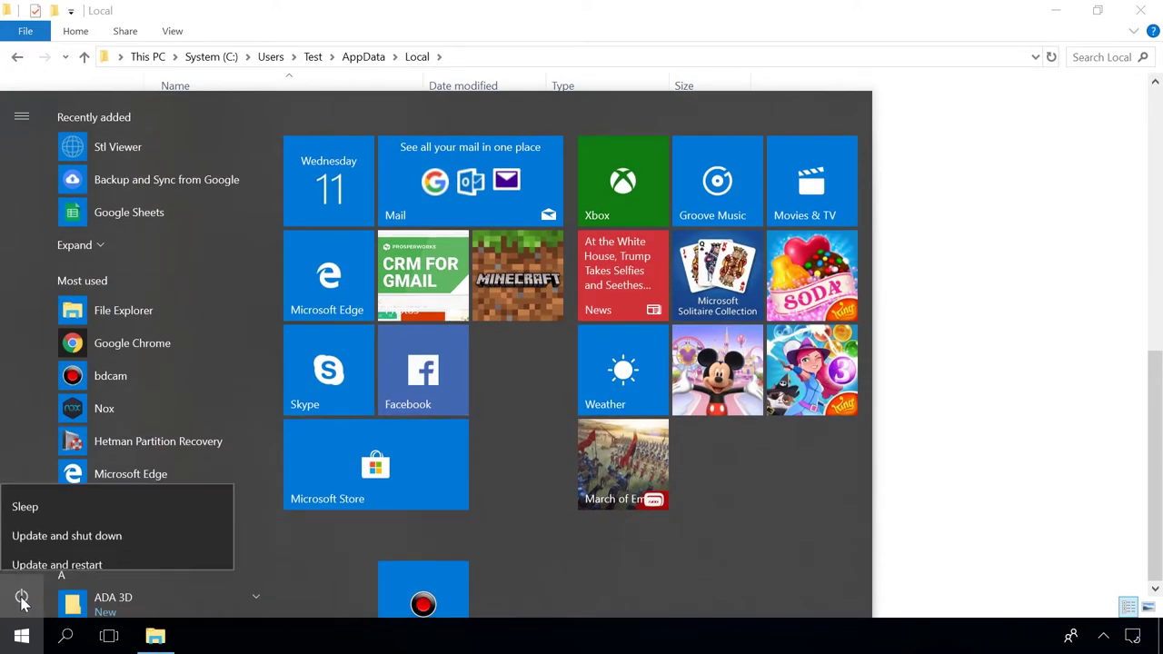
click(27, 548)
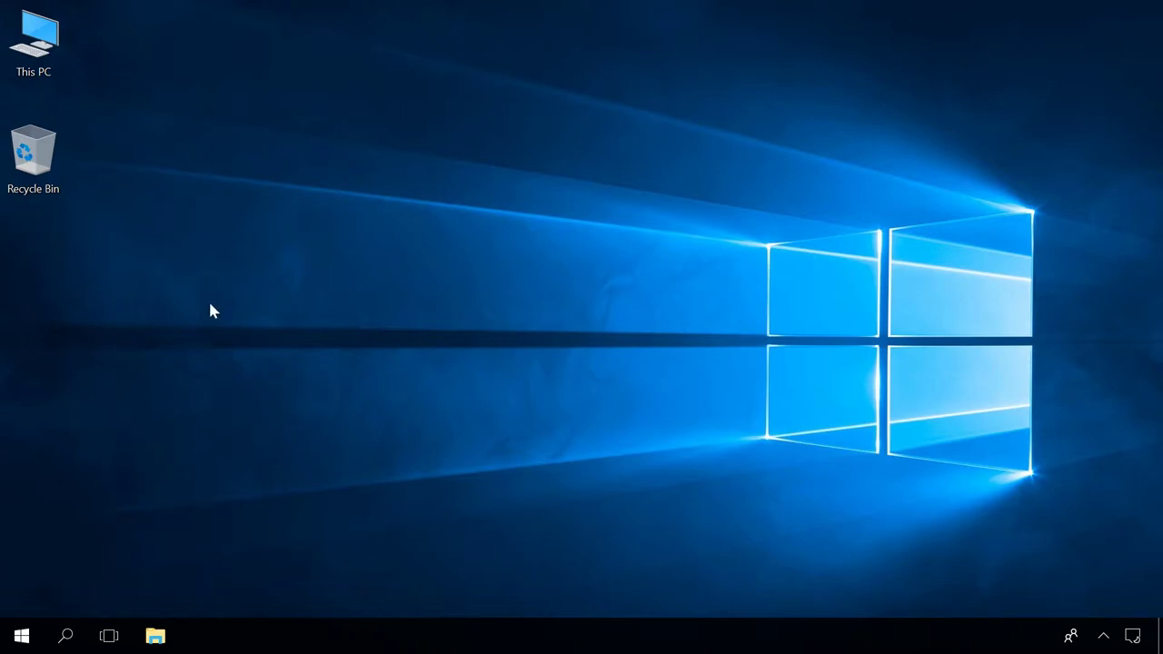
Run Command Prompt as administrator and start 'sfc /scannow'.
click(65, 635)
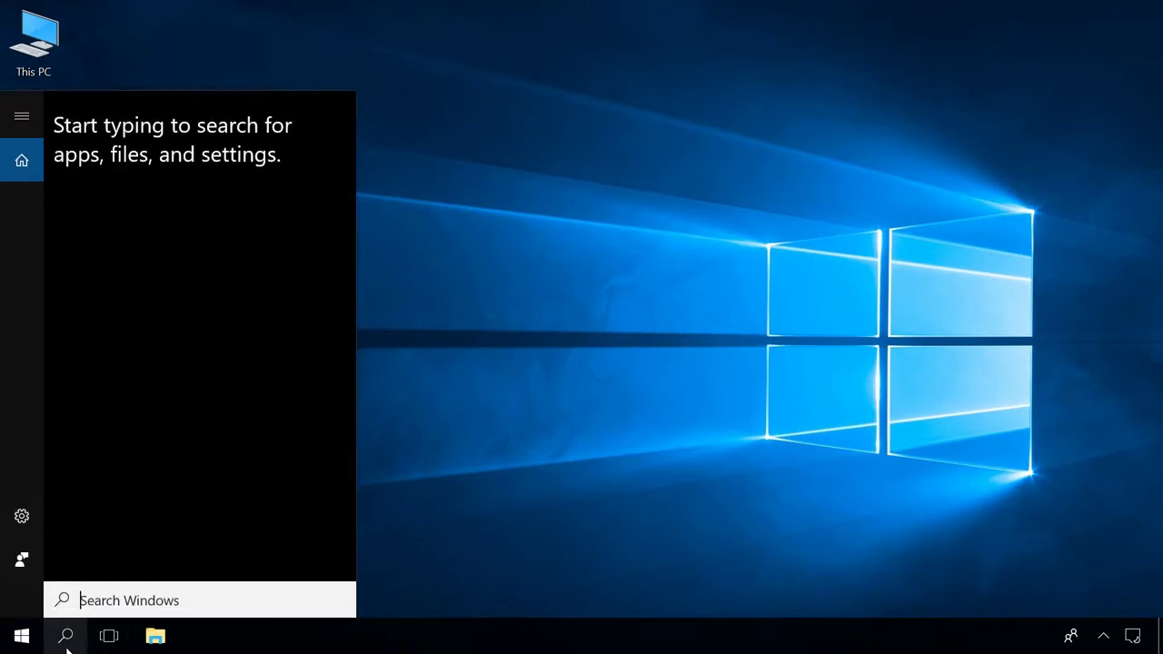
text(cmd)
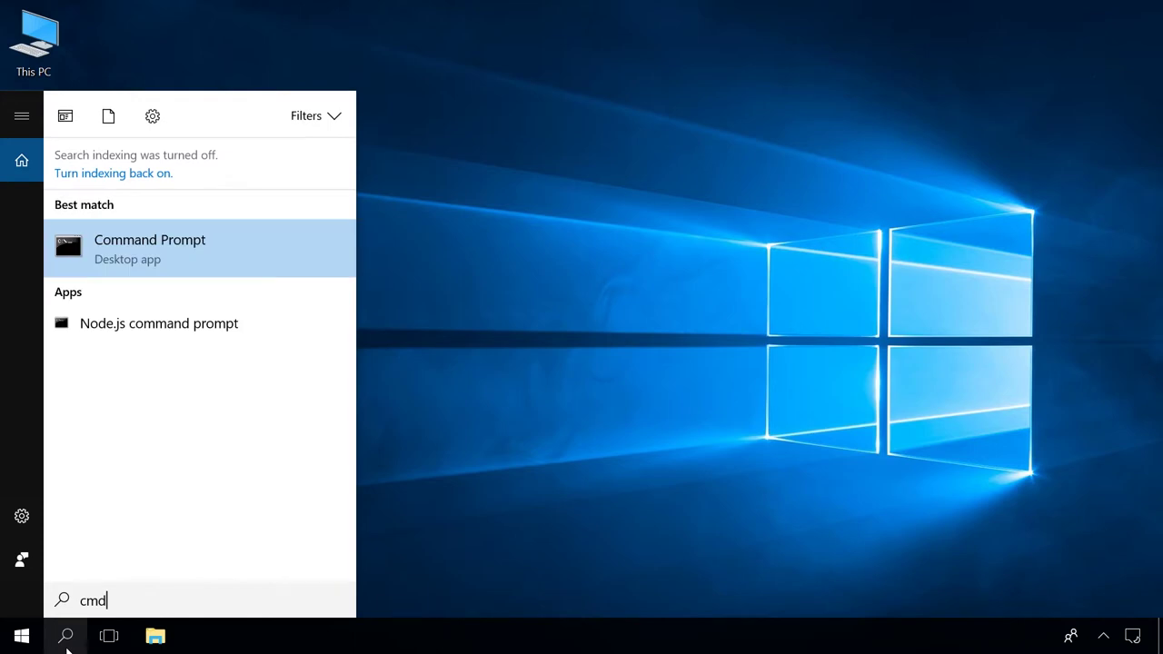
right_click(200, 255)
click(197, 267)
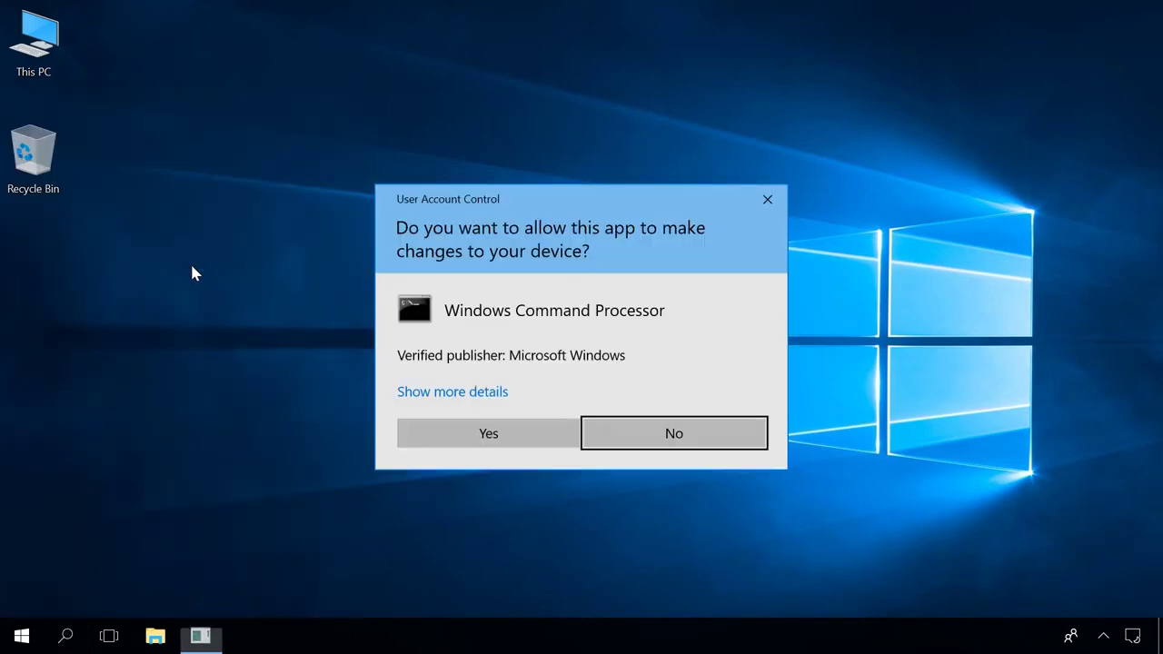
click(433, 429)
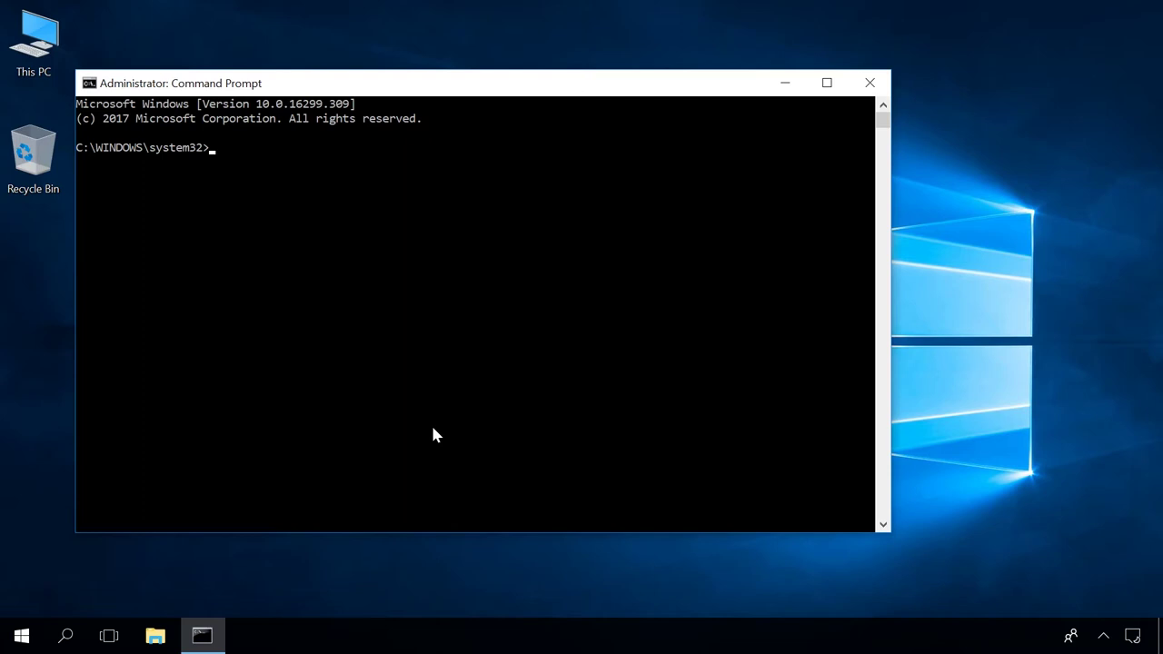
text(sfc /scannow)
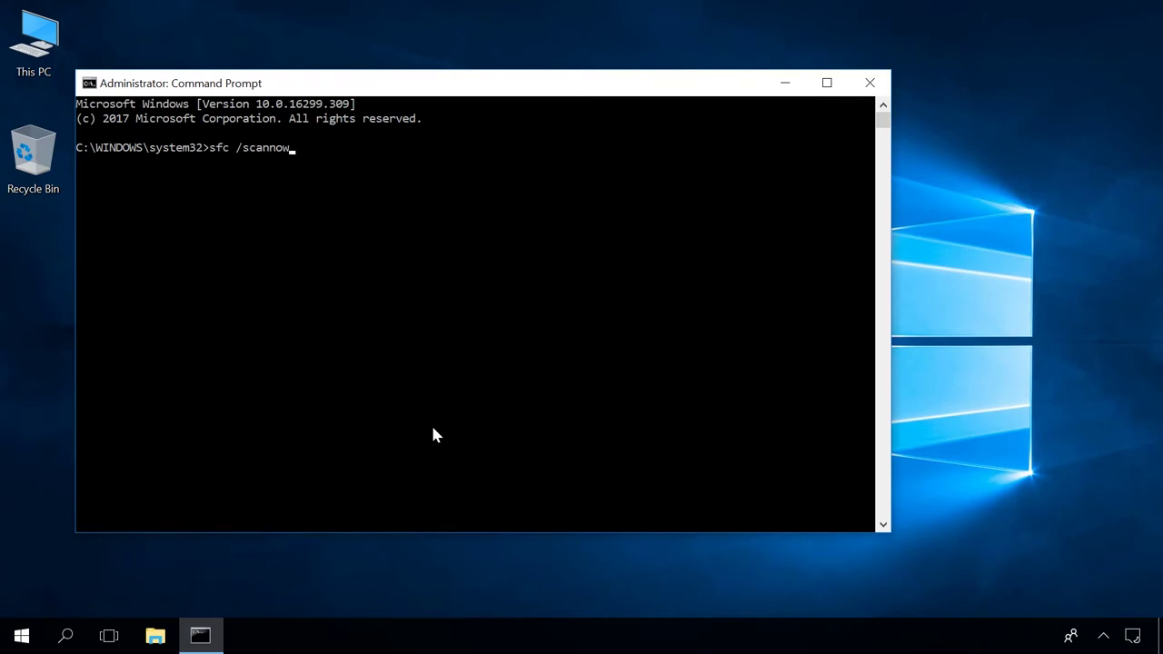
key(Return)
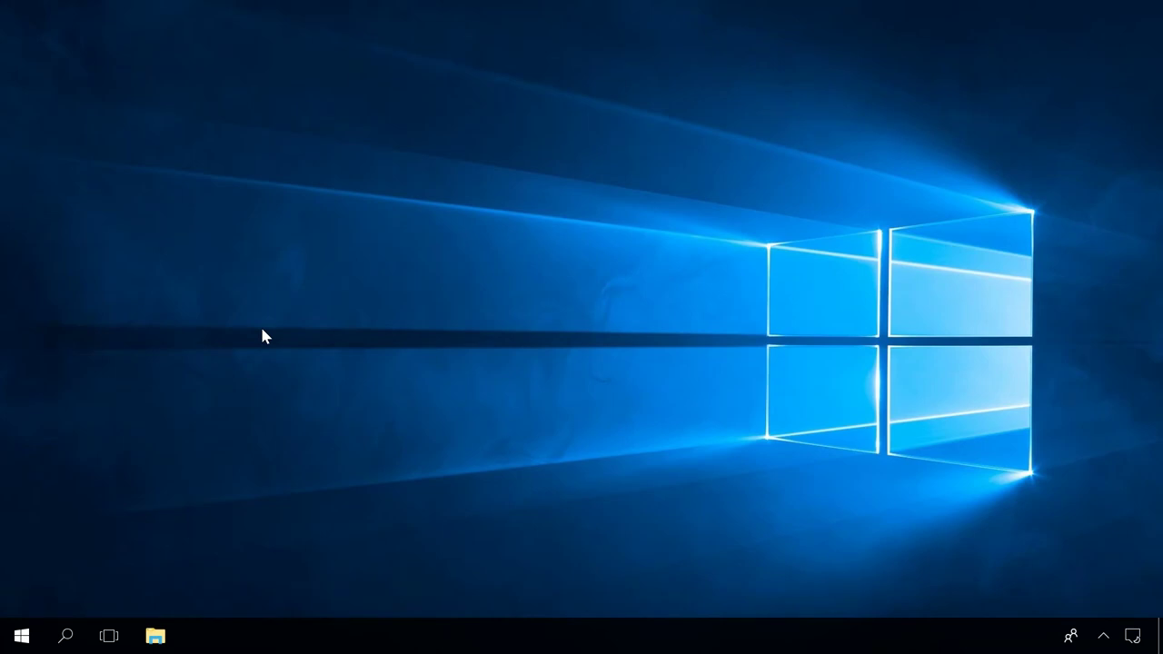
Uninstall OneDrive for Business update KB2883066 from Programs and Features' installed updates list.
click(18, 634)
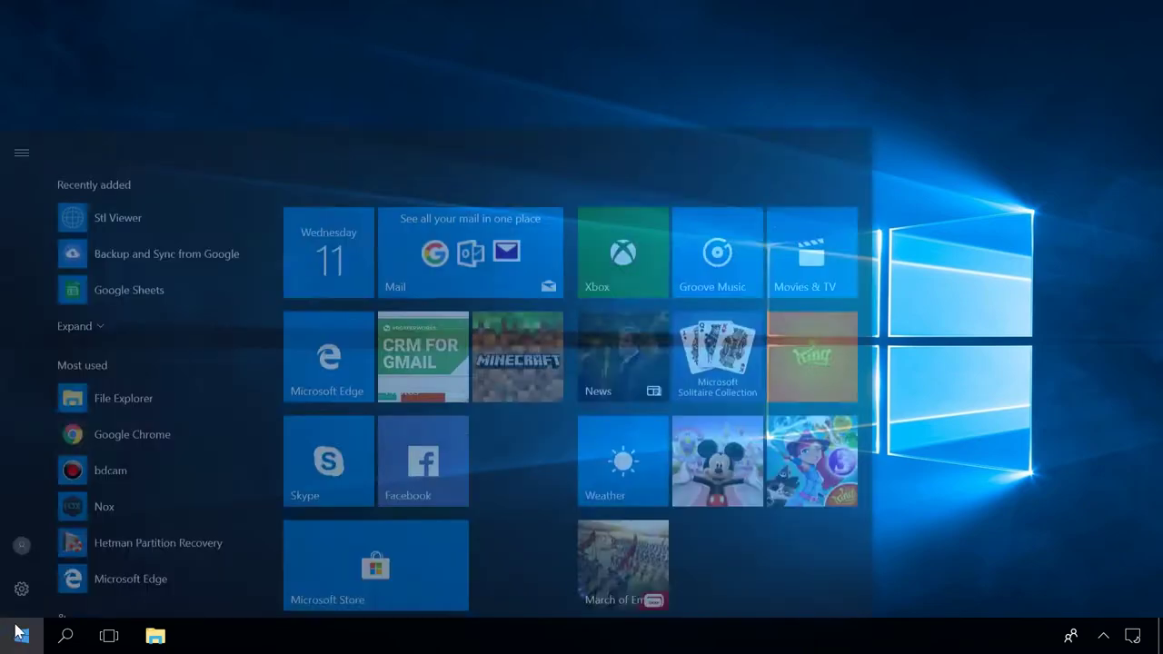
click(22, 554)
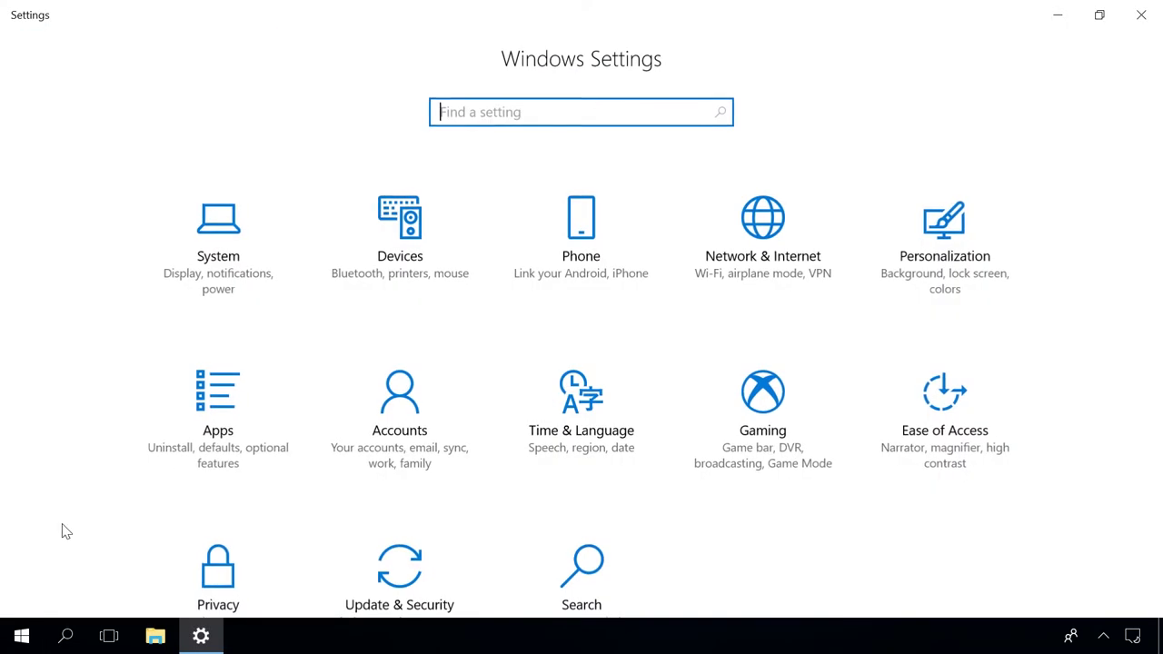
click(225, 418)
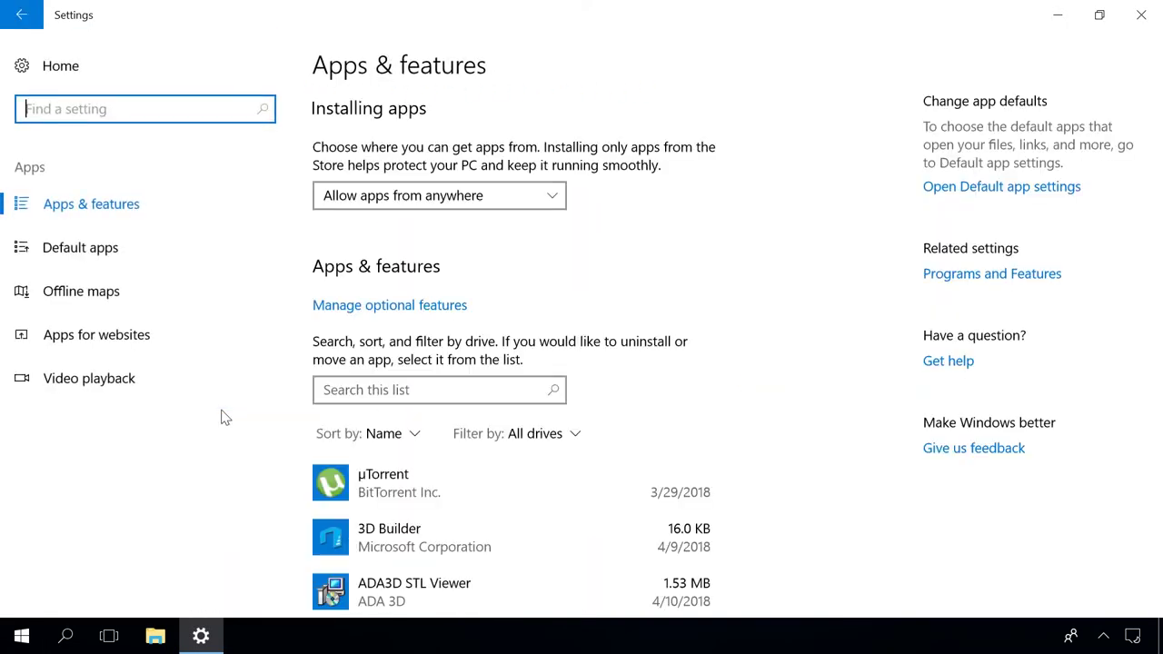
click(127, 212)
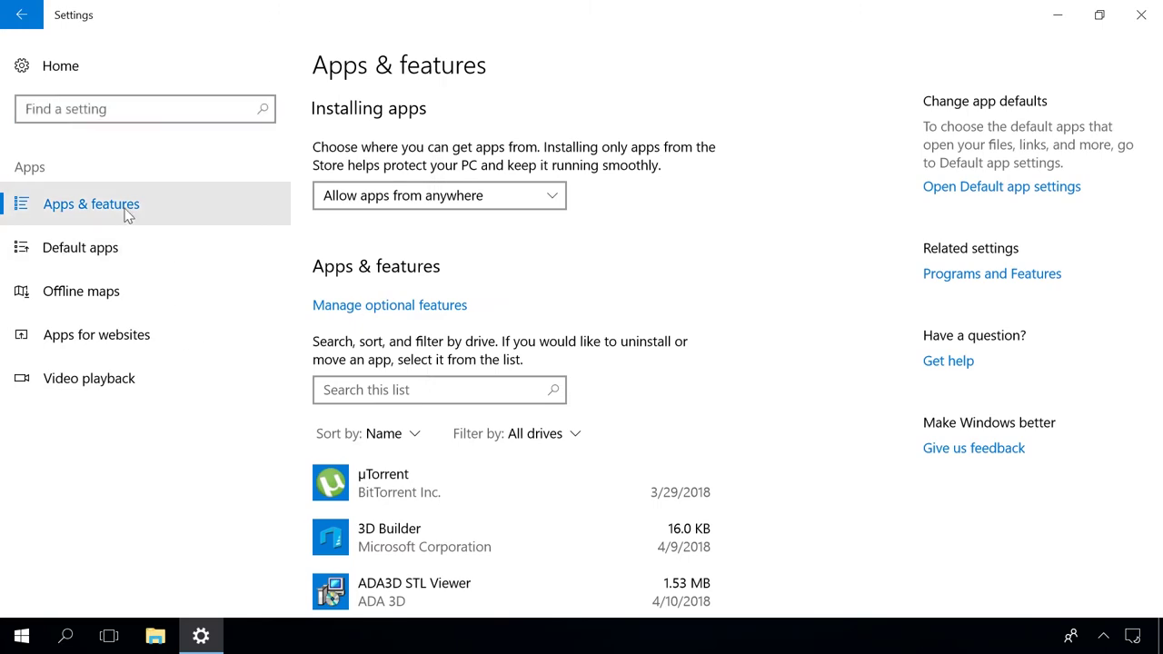
click(968, 276)
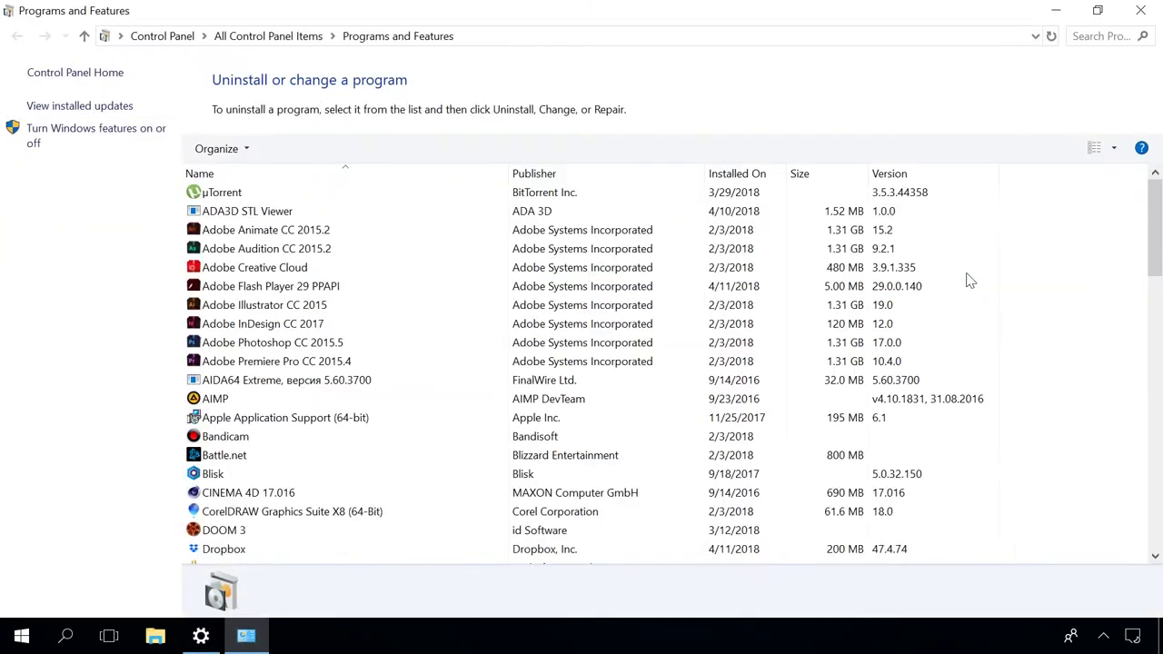
click(91, 107)
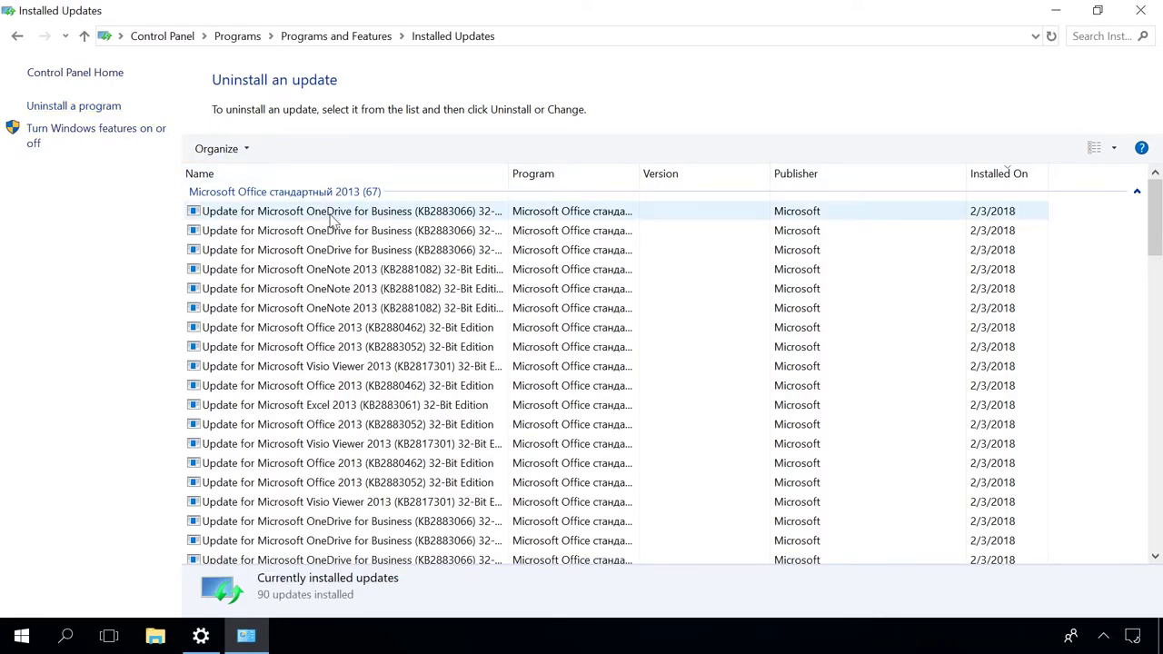
click(328, 215)
click(285, 154)
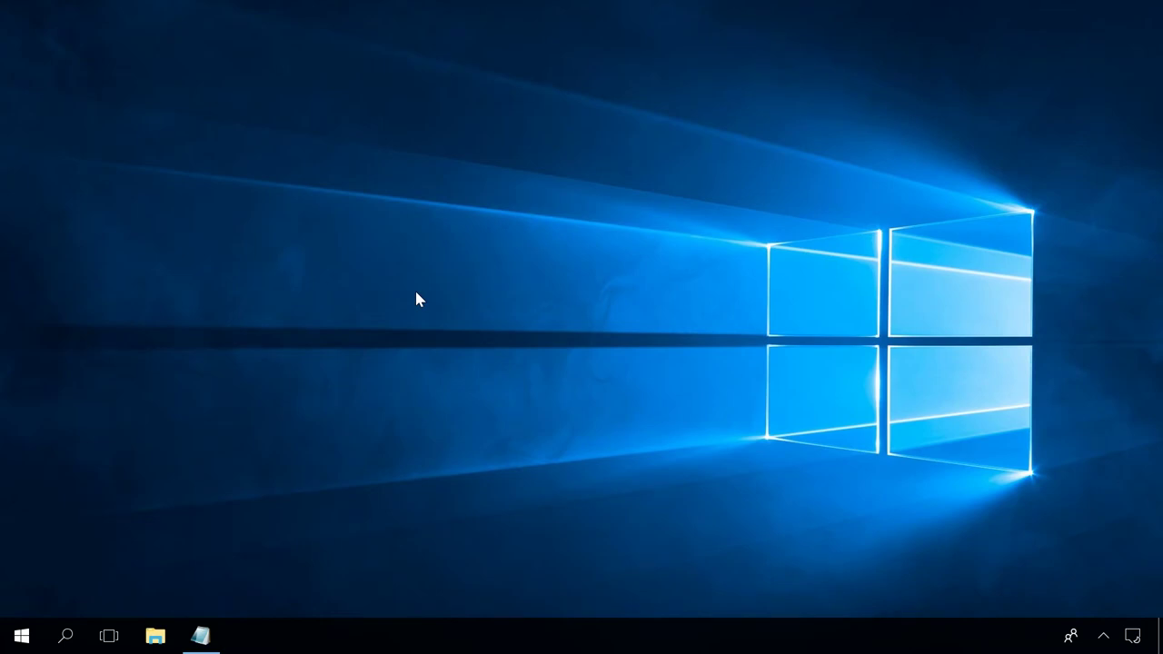
Launch regedit as administrator and inspect Winlogon's Shell (explorer.exe) and Userinit values.
key(super+r)
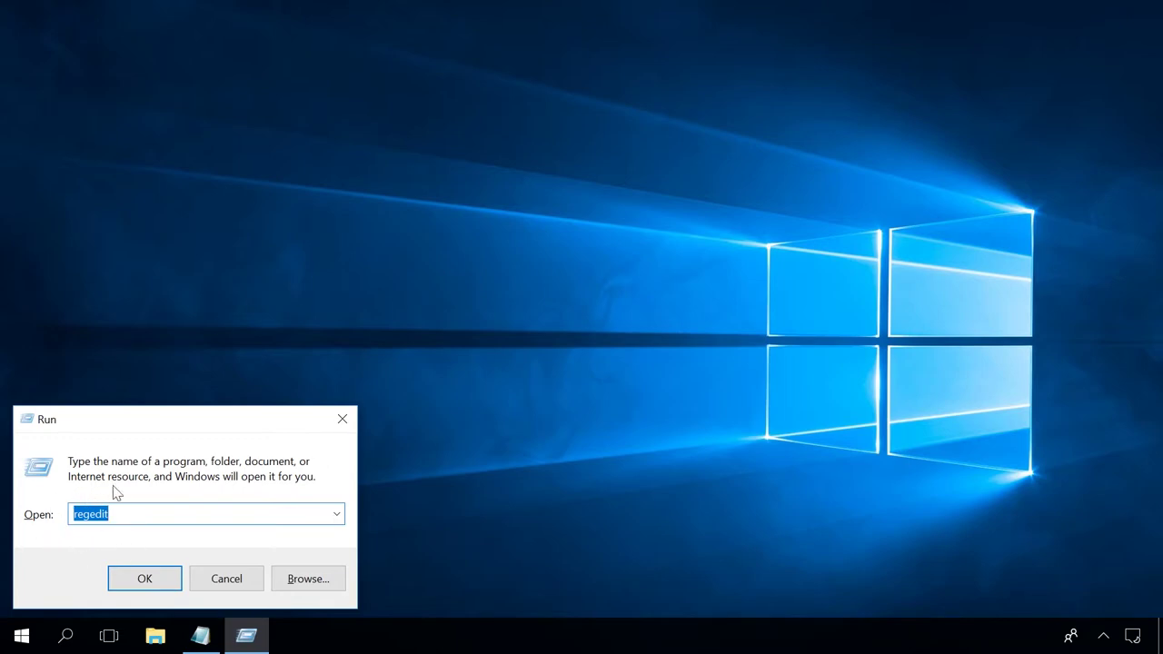
click(135, 578)
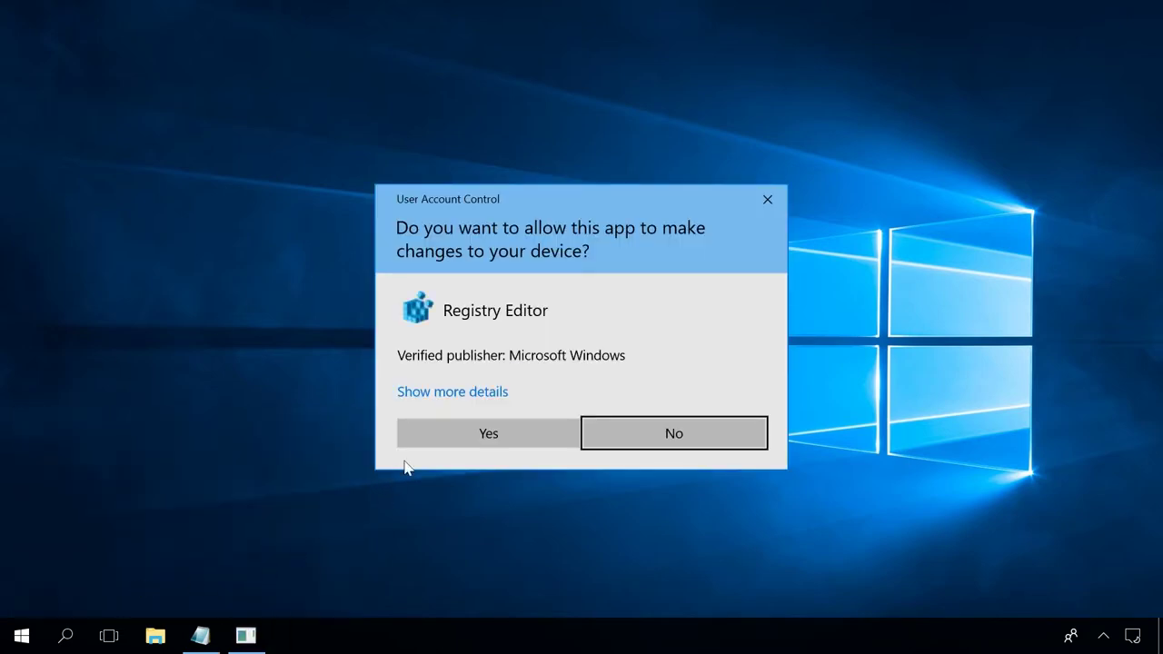
click(427, 433)
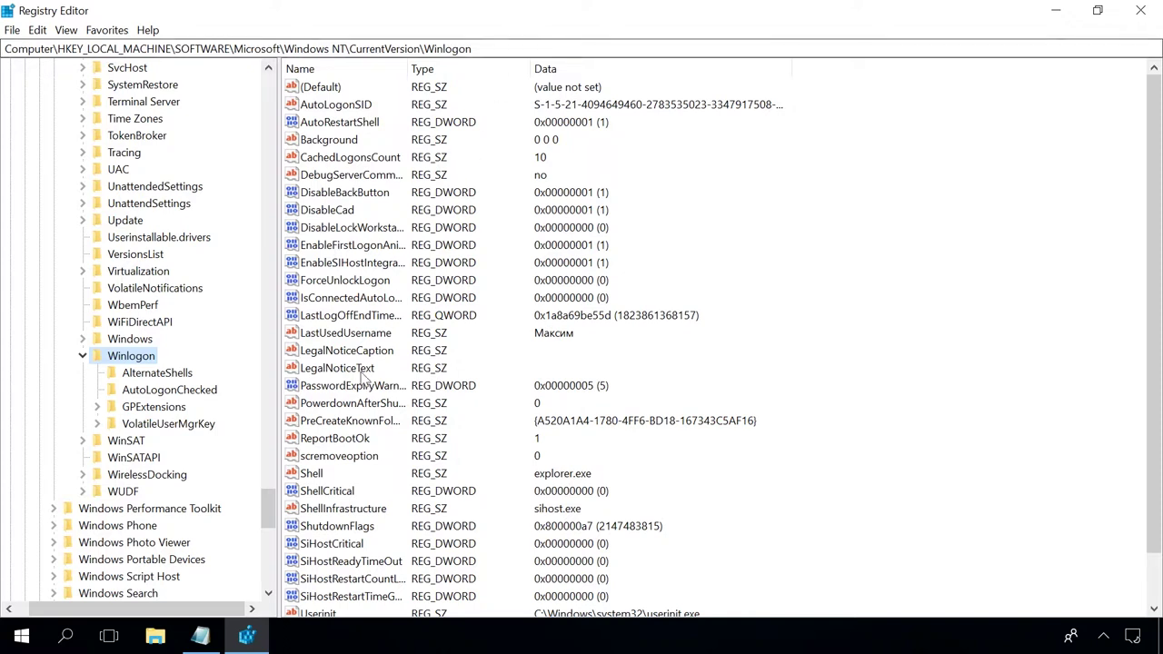
click(307, 475)
scroll(307, 477, down, 1)
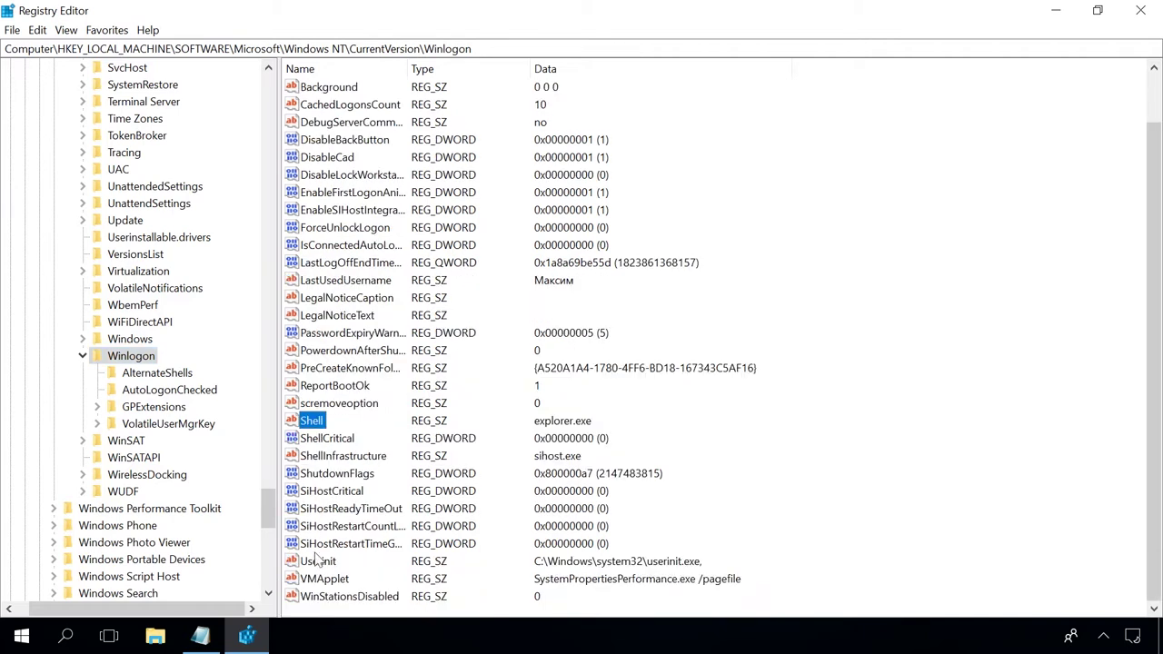
click(317, 565)
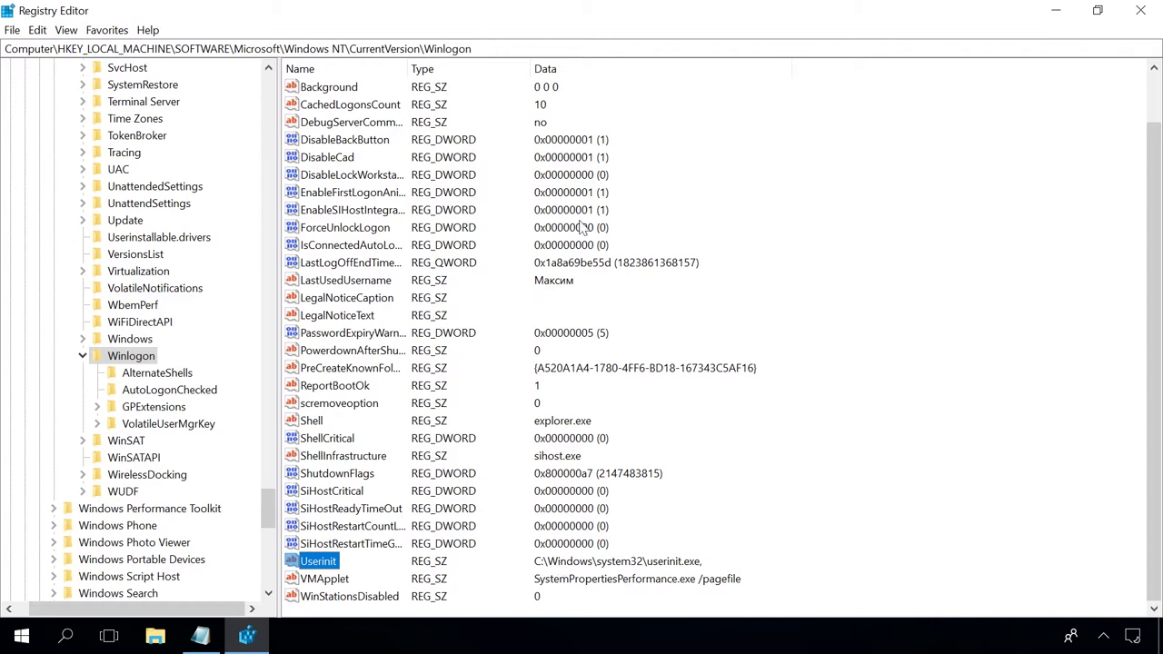
Paste the Image File Execution Options path into the address bar to navigate there.
click(516, 45)
key(ctrl+a)
text(Computer\HKEY_LOCAL_MACHINE\SOFTWARE\Microsoft\Windows NT\CurrentVersion\Image File Execution Options)
key(Return)
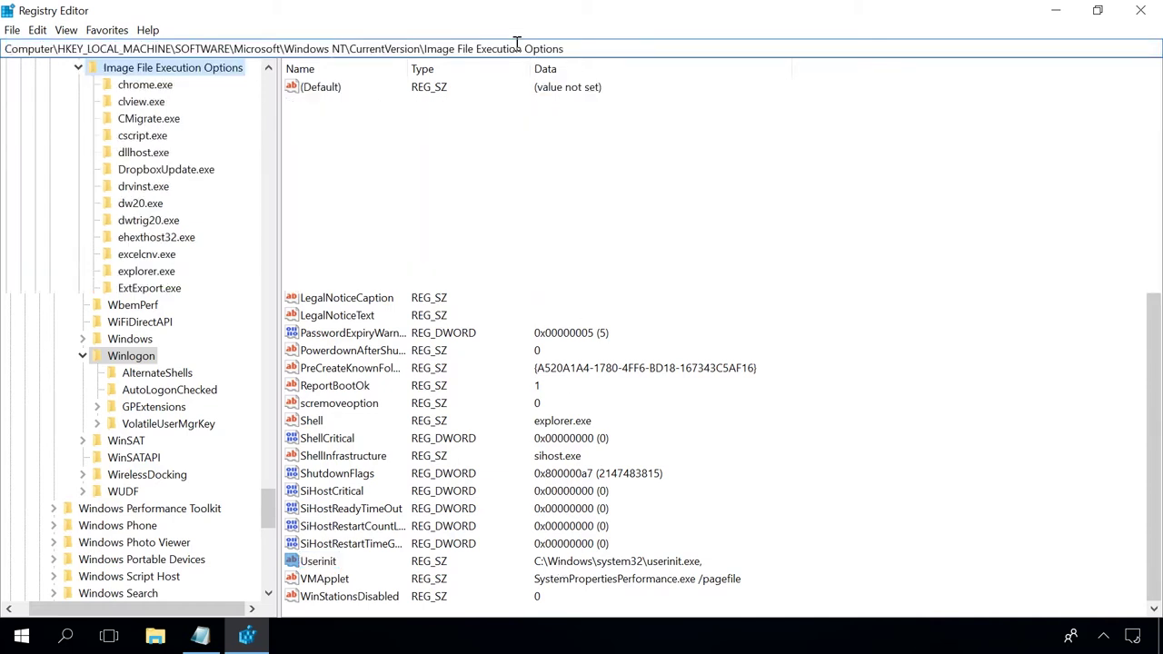
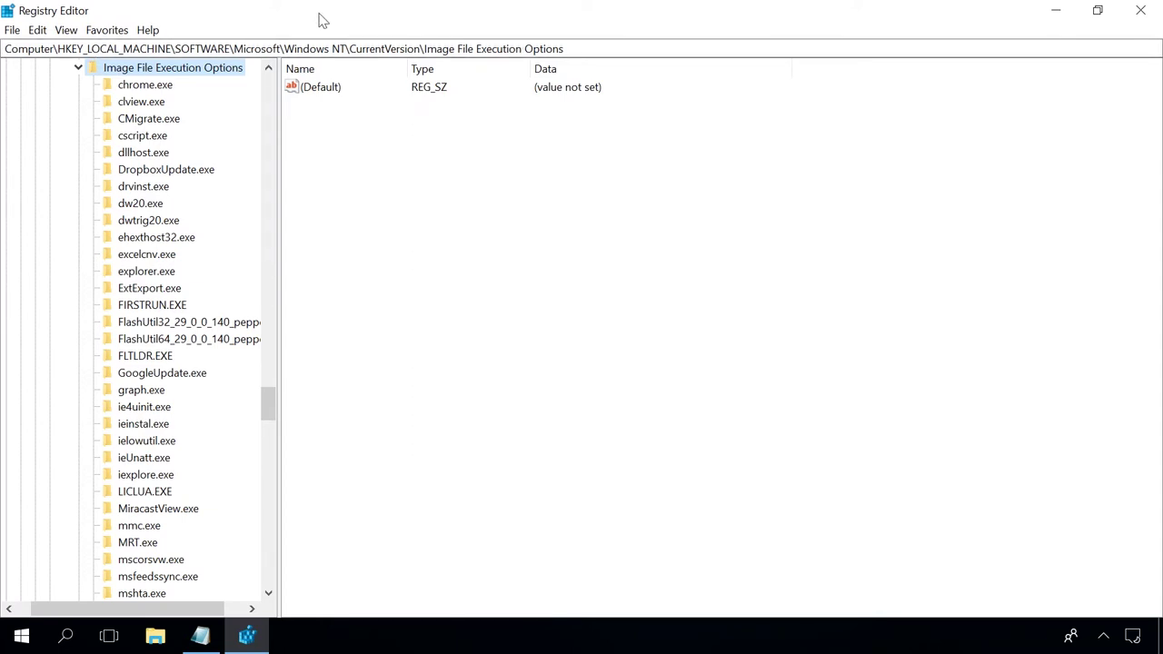
Compare the values under the explorer.exe and iexplore.exe keys, returning to explorer.exe.
click(152, 274)
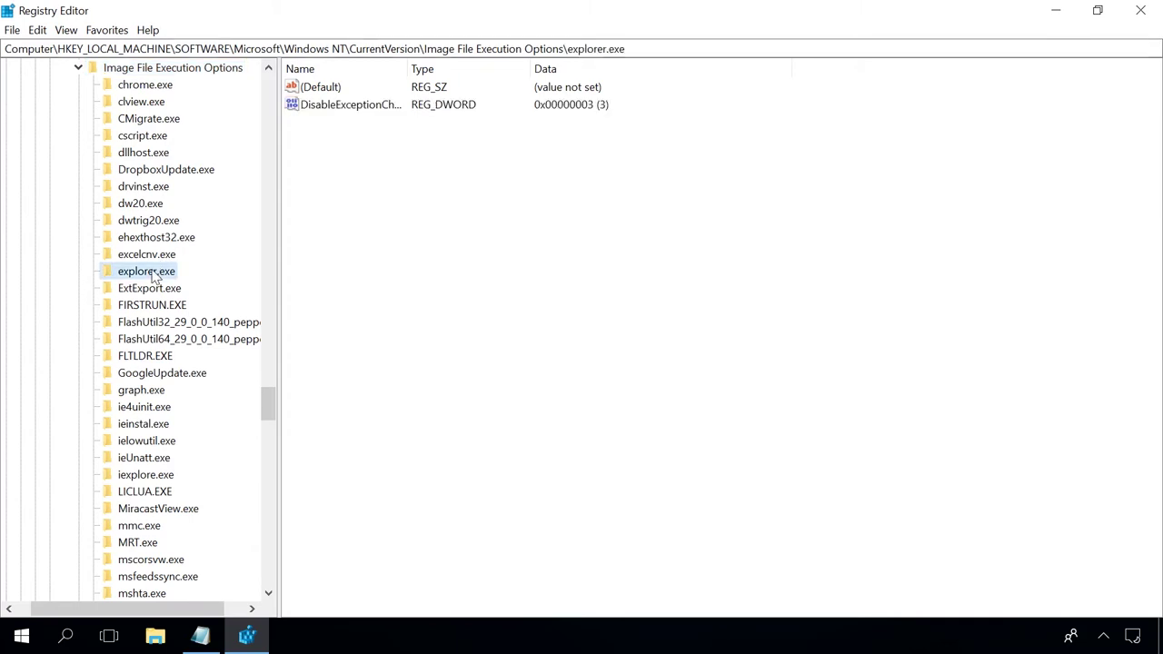
click(143, 478)
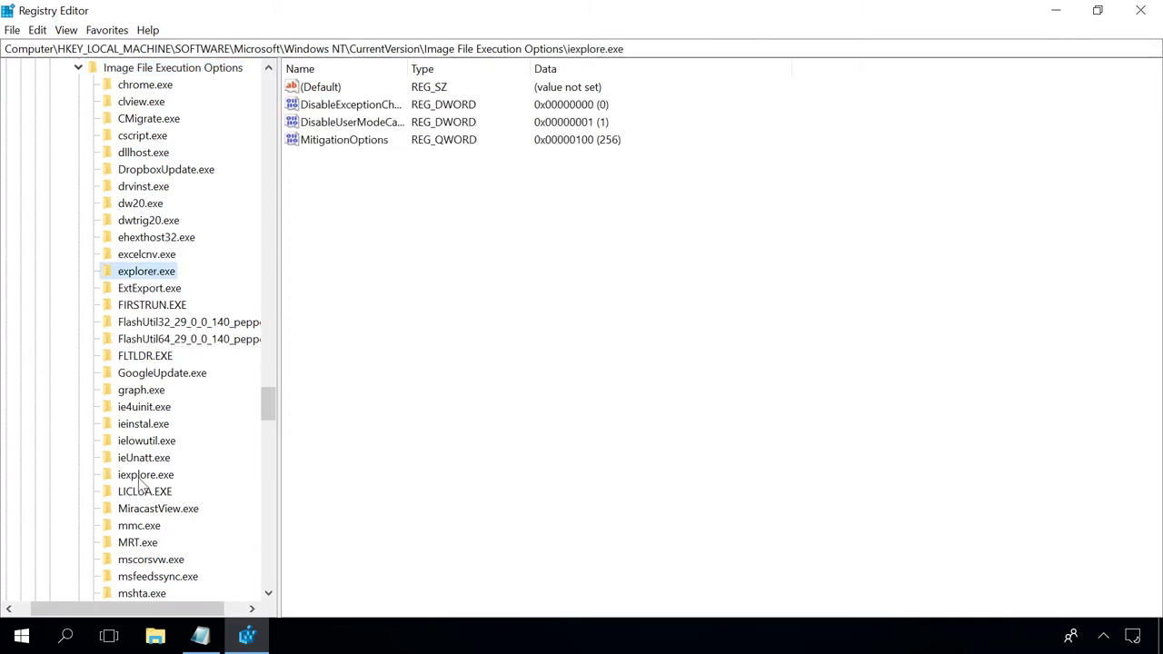
click(146, 277)
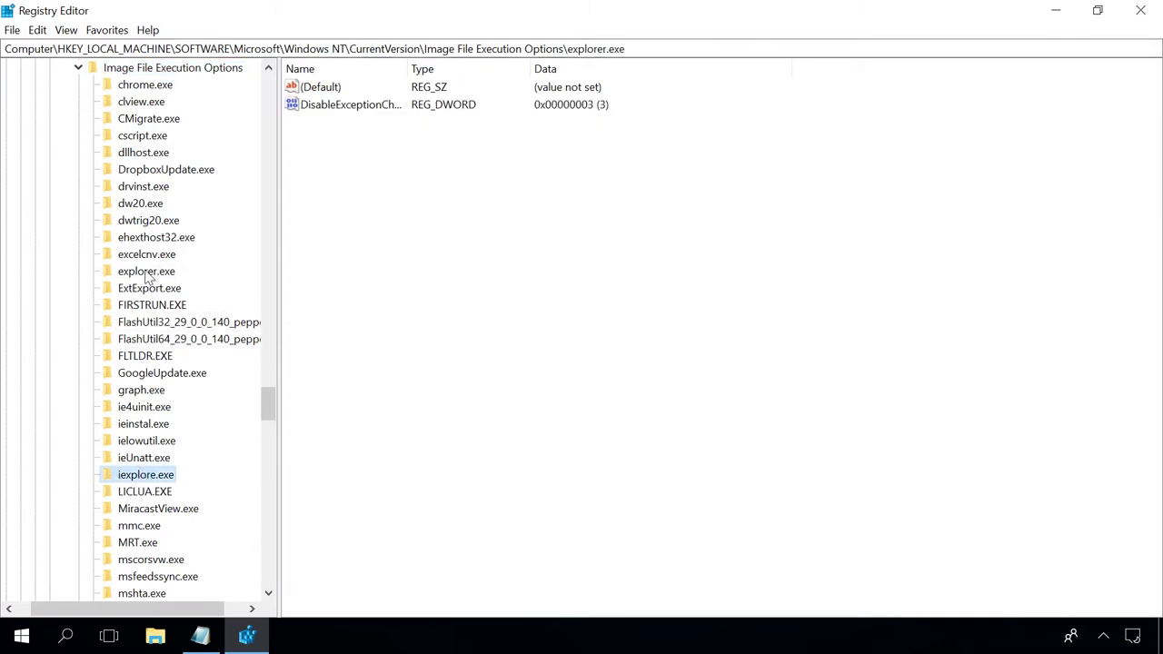
Inspect the context menus for explorer.exe and iexplore.exe, dismissing both without deleting either key.
right_click(145, 278)
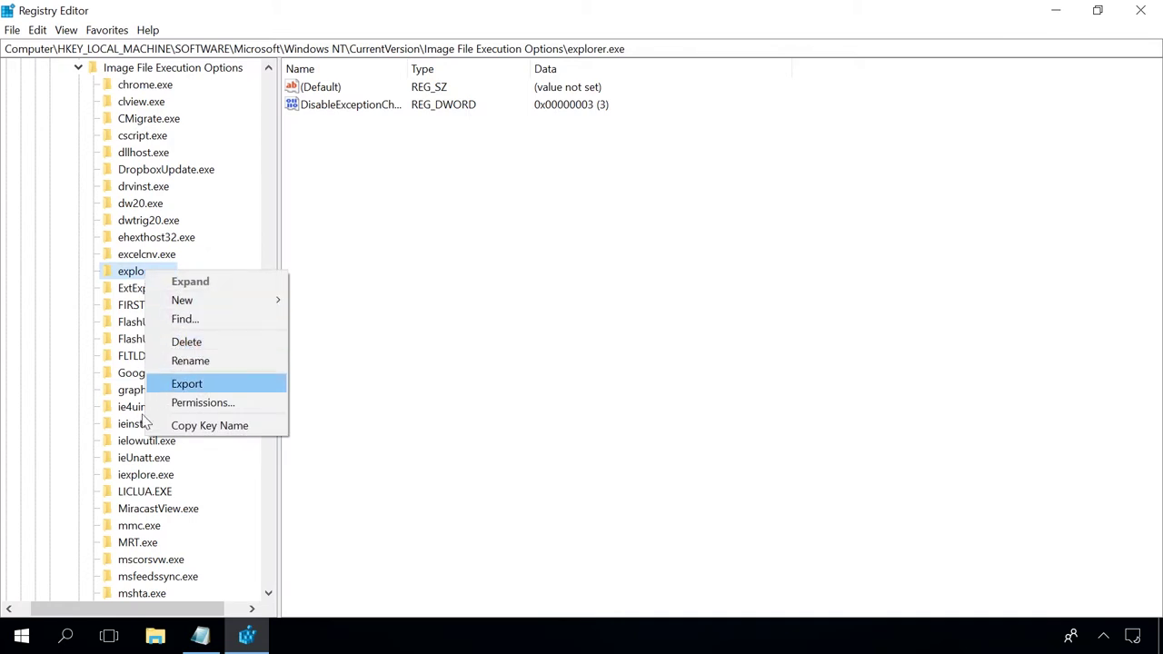
click(142, 475)
right_click(139, 475)
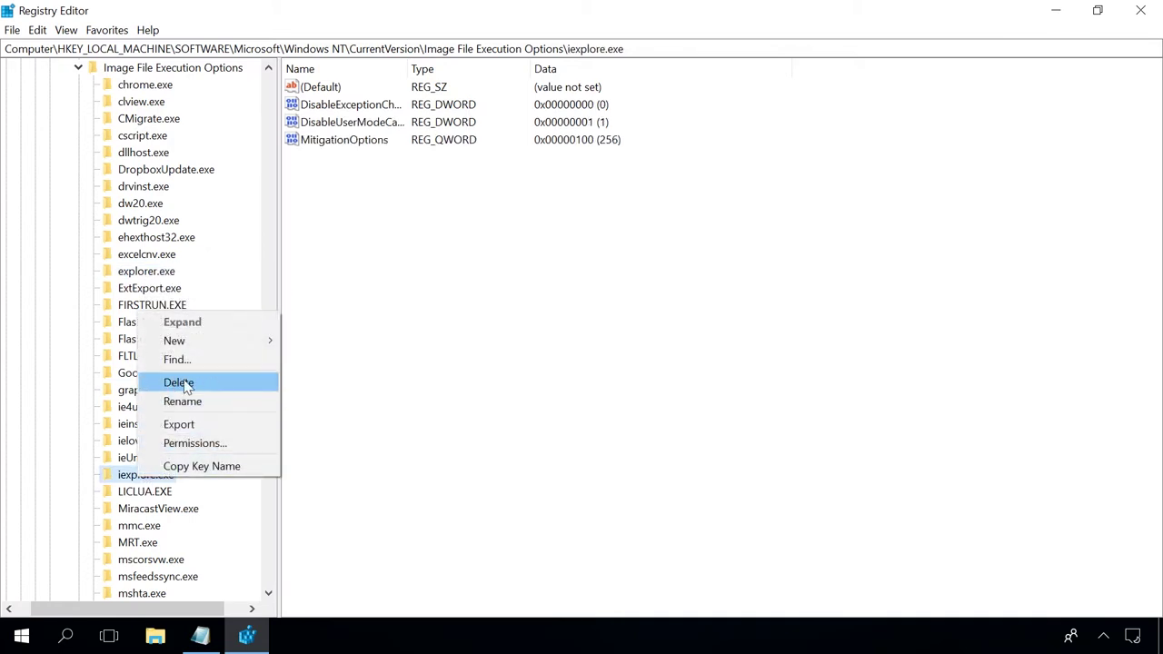
click(361, 364)
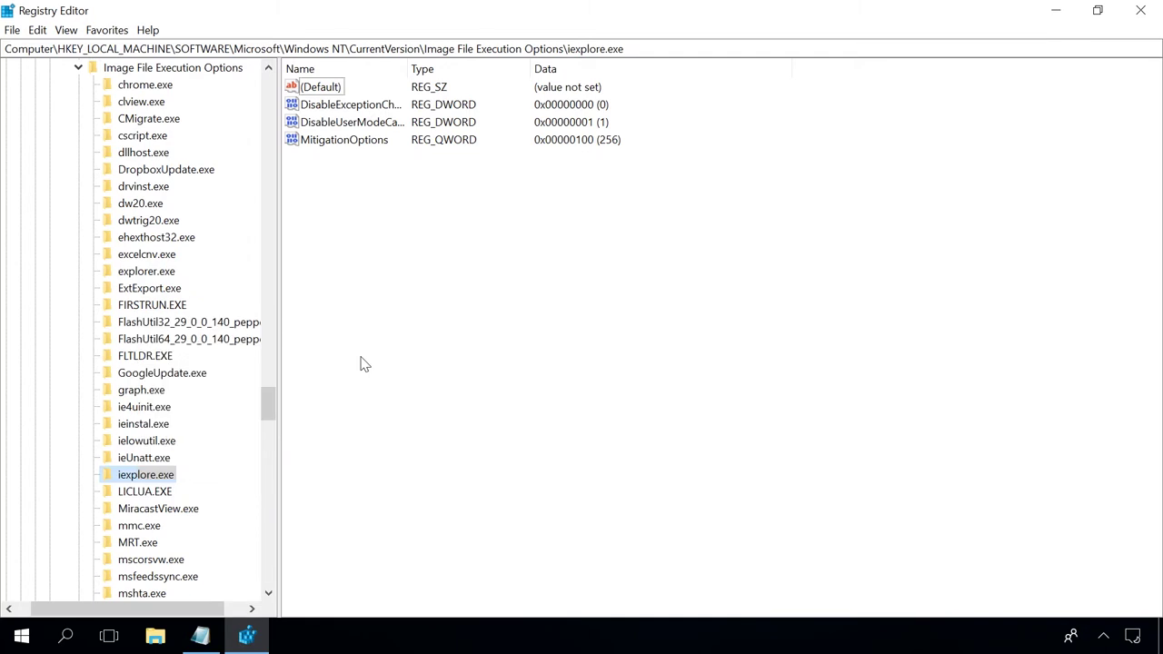
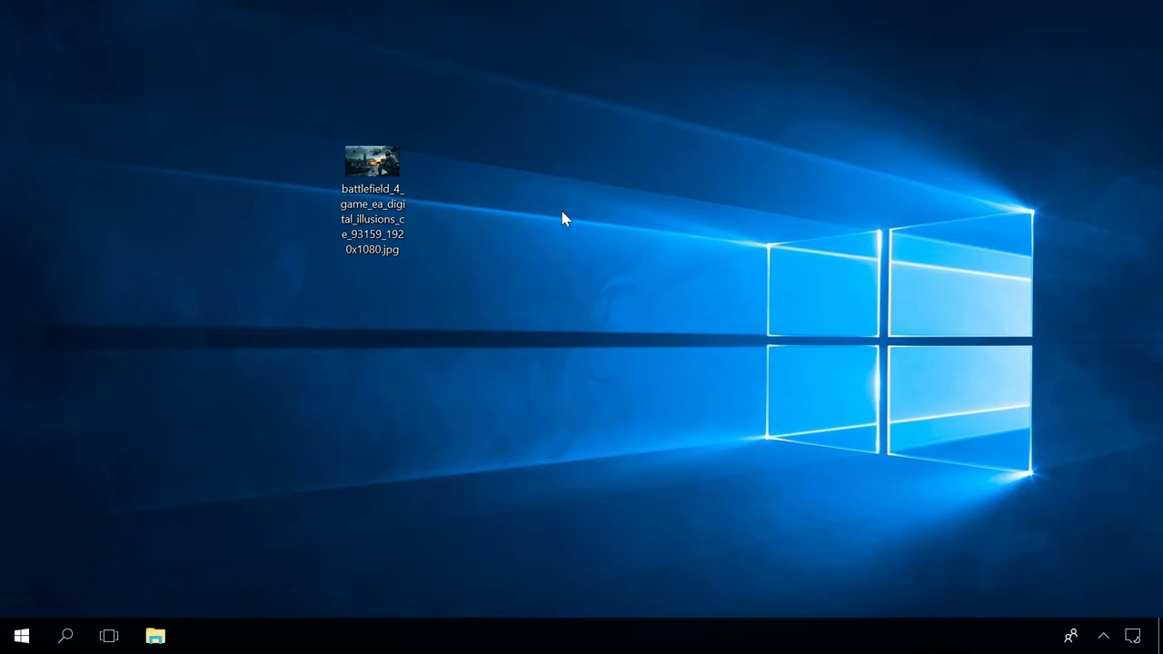
Open the wallpaper jpg, see it garbled in Notepad, and close that window.
double_click(370, 165)
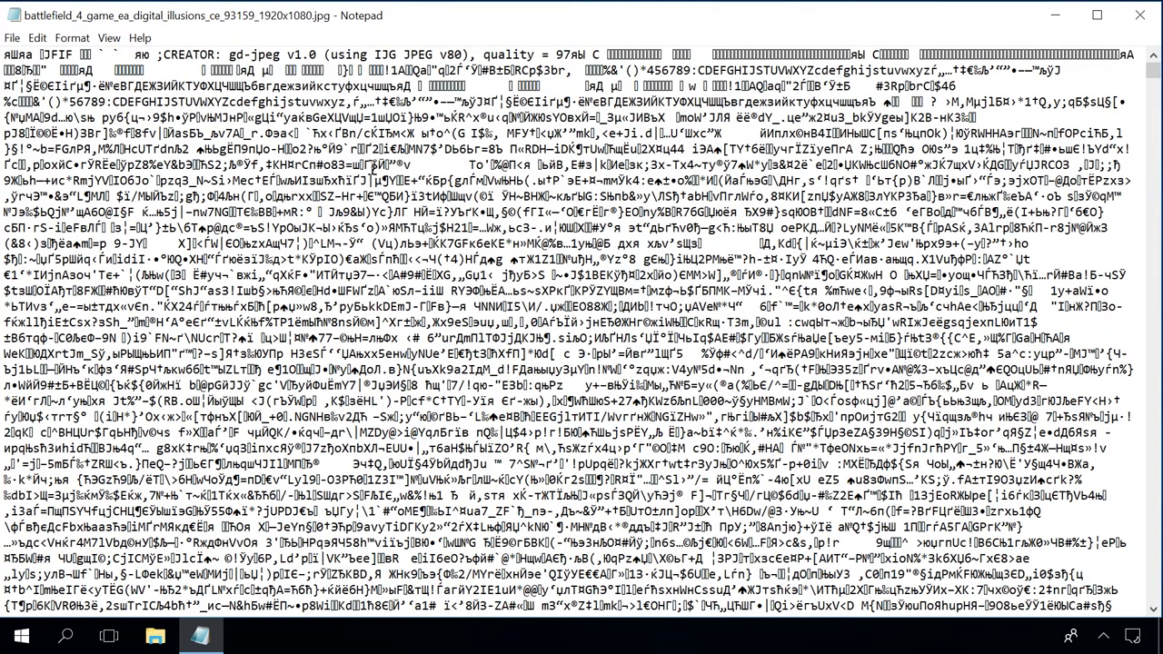
click(1139, 16)
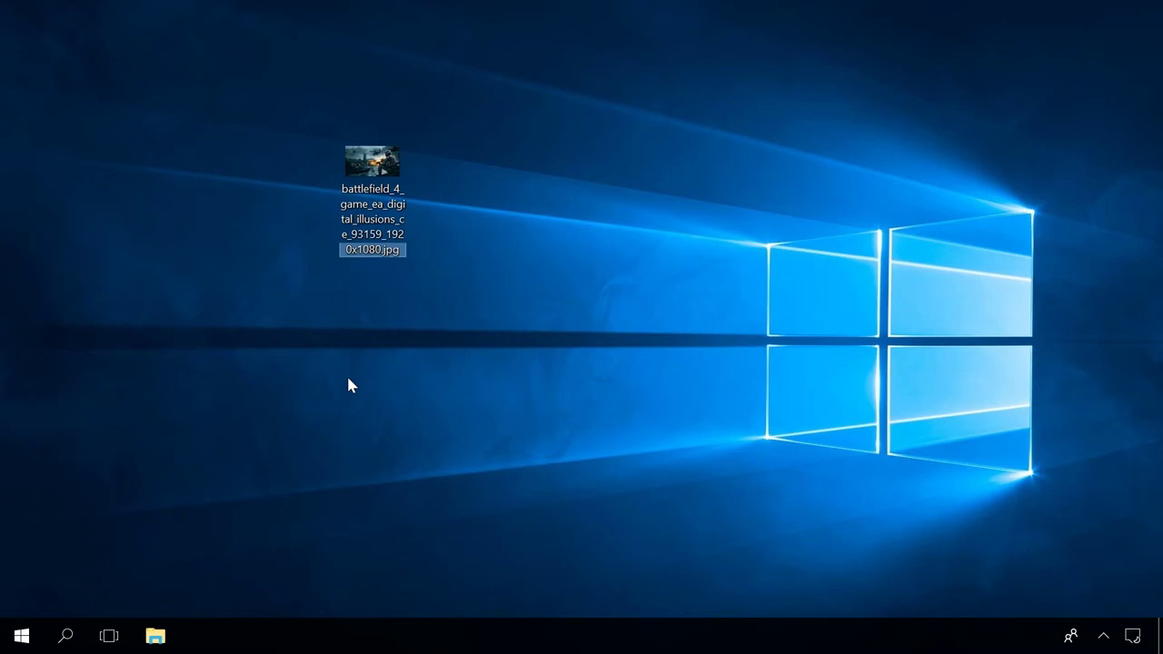
click(348, 379)
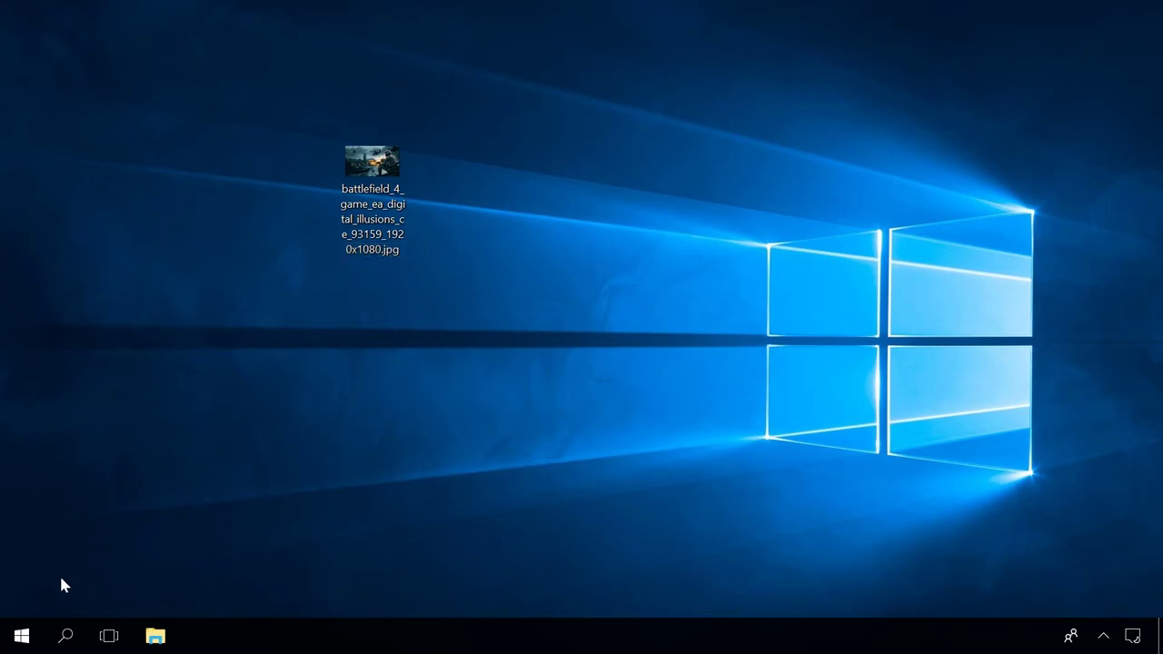
Reset all default apps to the Microsoft recommended defaults in Settings' Default apps page.
click(18, 636)
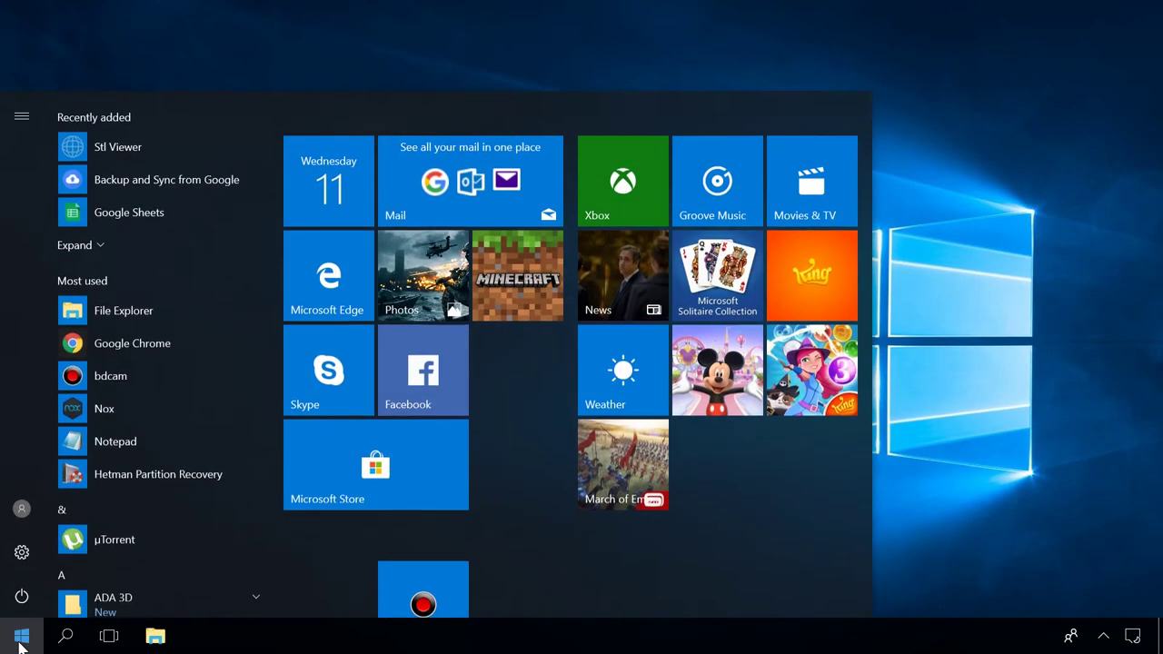
click(26, 557)
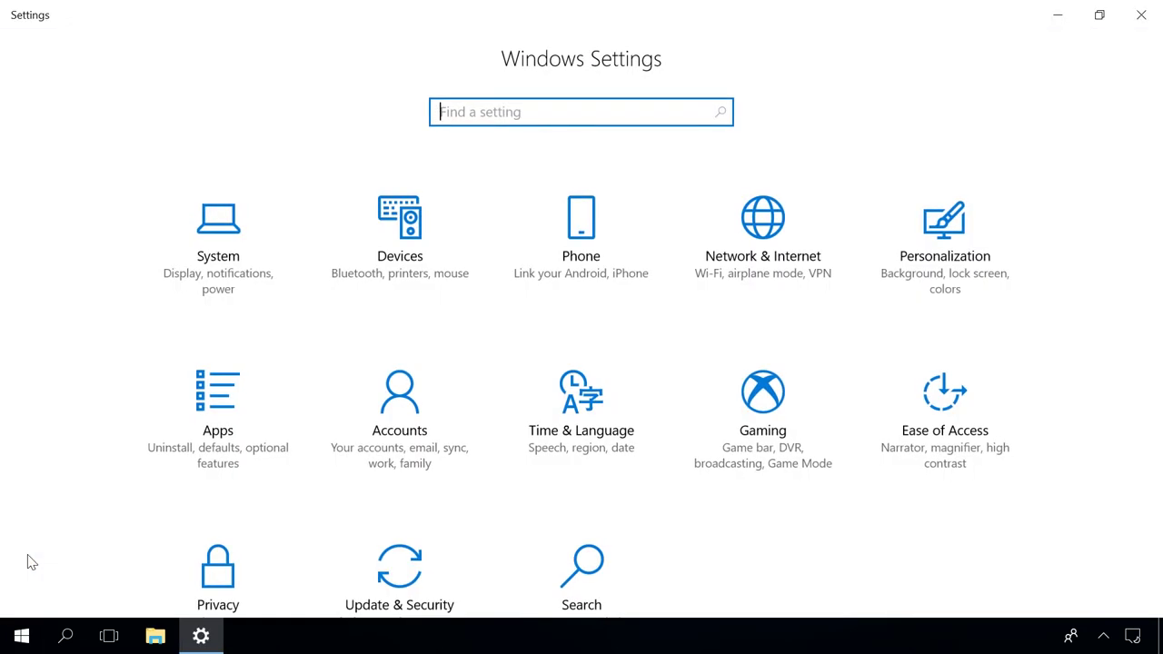
click(224, 420)
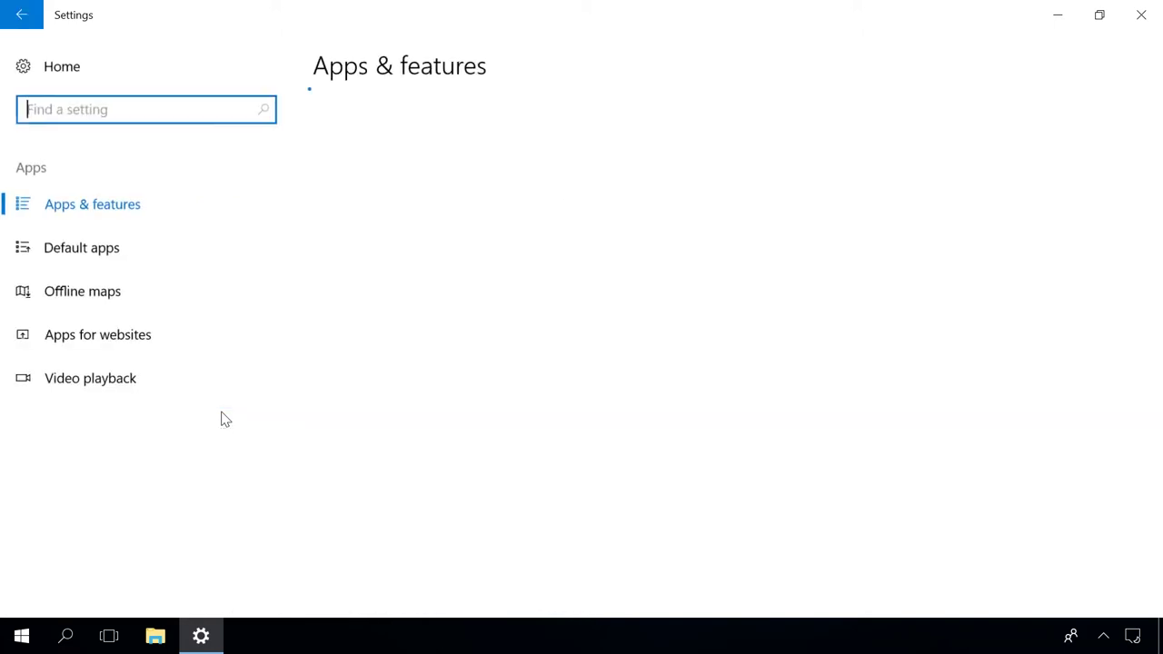
click(118, 252)
scroll(603, 356, down, 5)
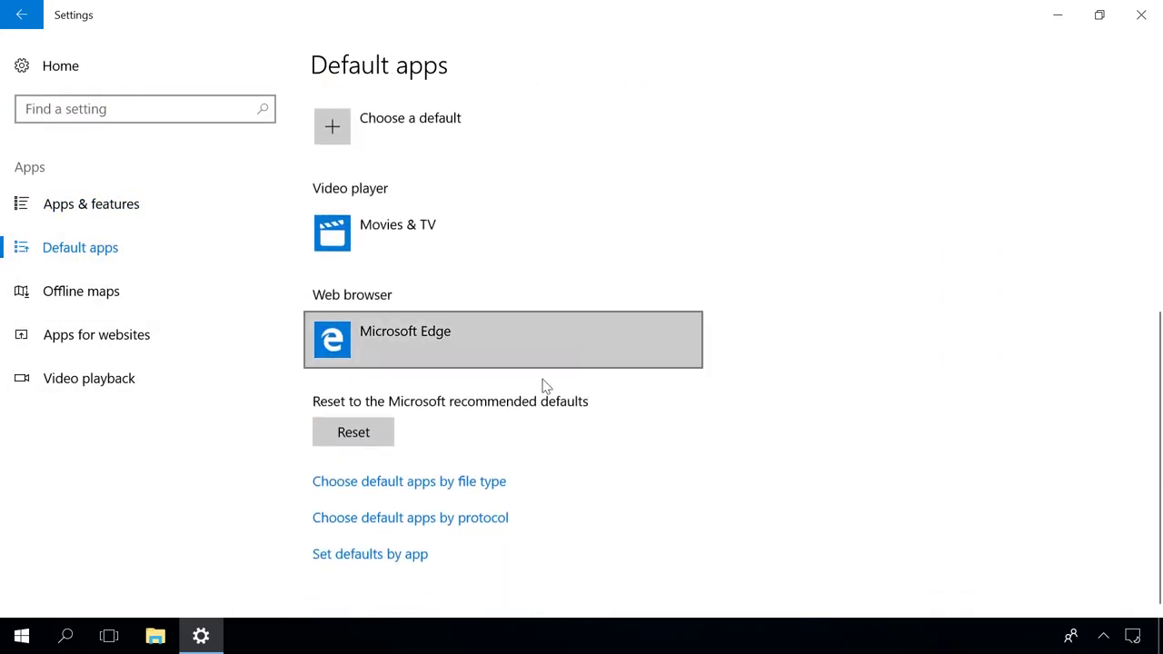
click(357, 433)
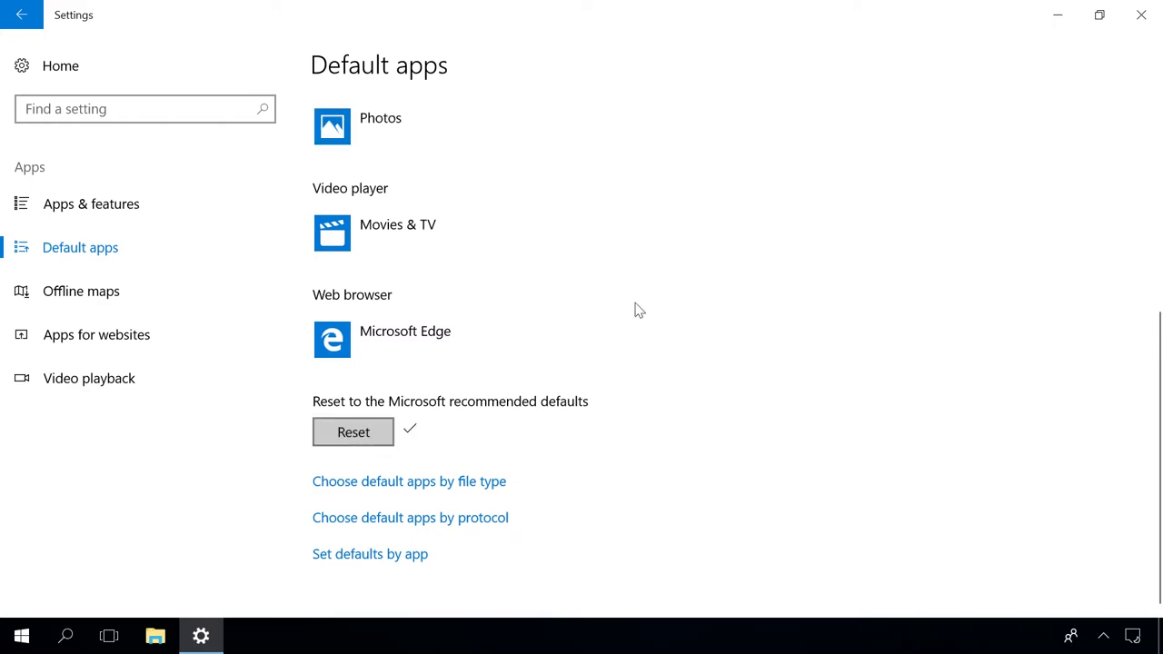
Close Settings and open the battlefield_4 jpg to confirm it now opens in Photos.
click(1141, 14)
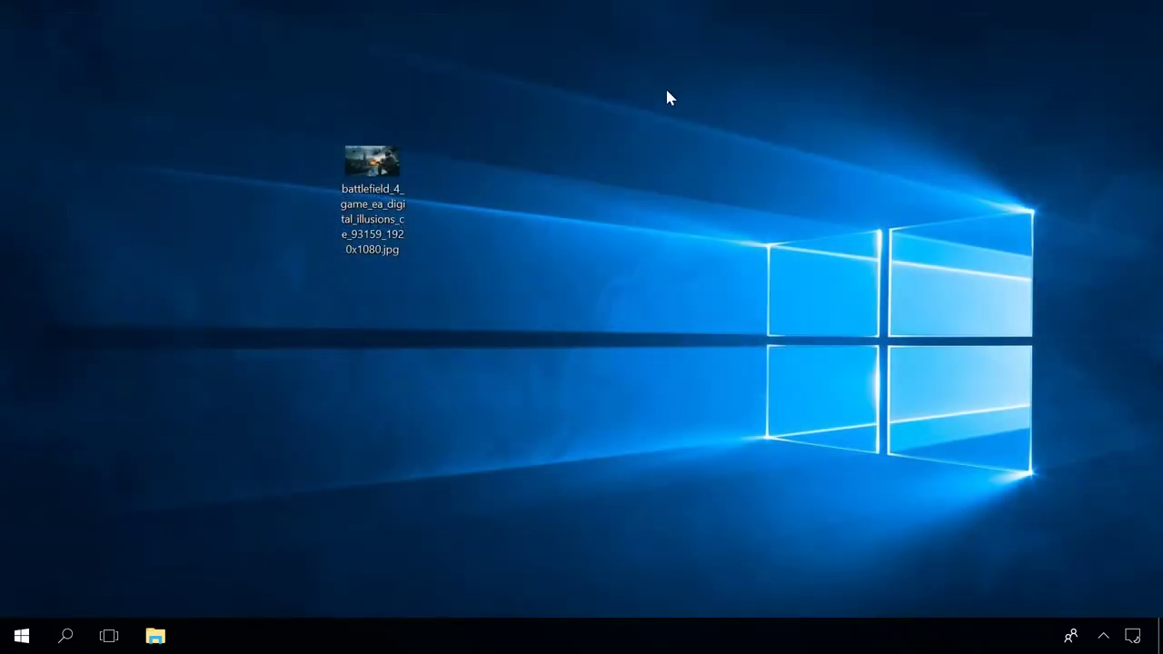
double_click(386, 170)
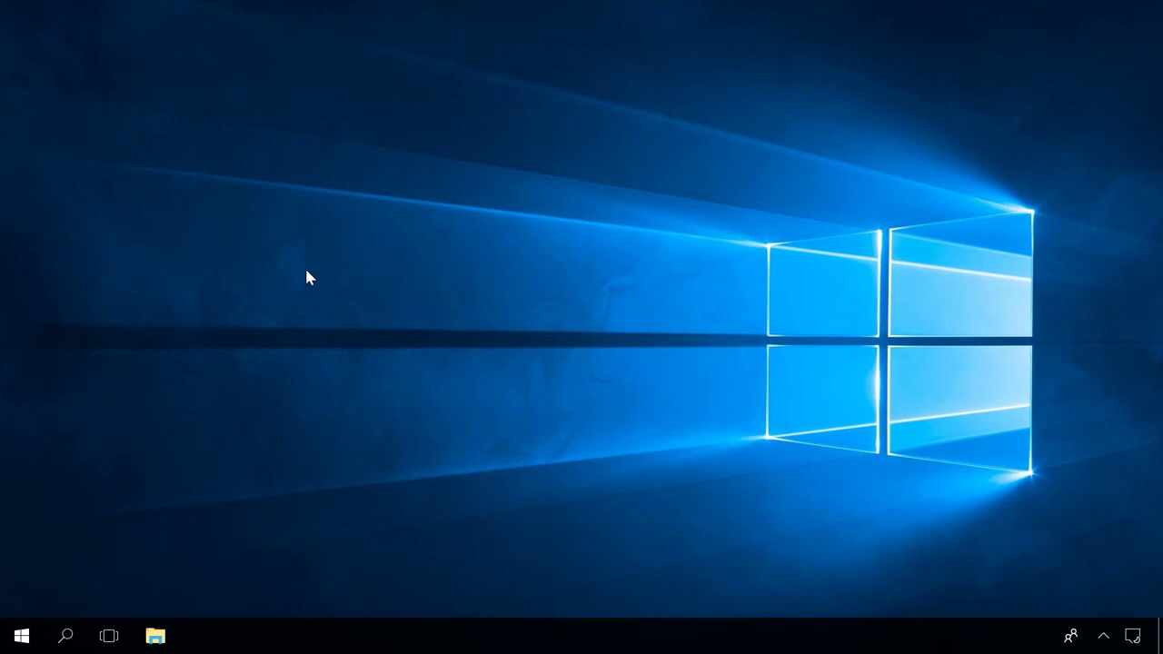
Create a desktop shortcut pointing to the Downloads folder.
right_click(204, 198)
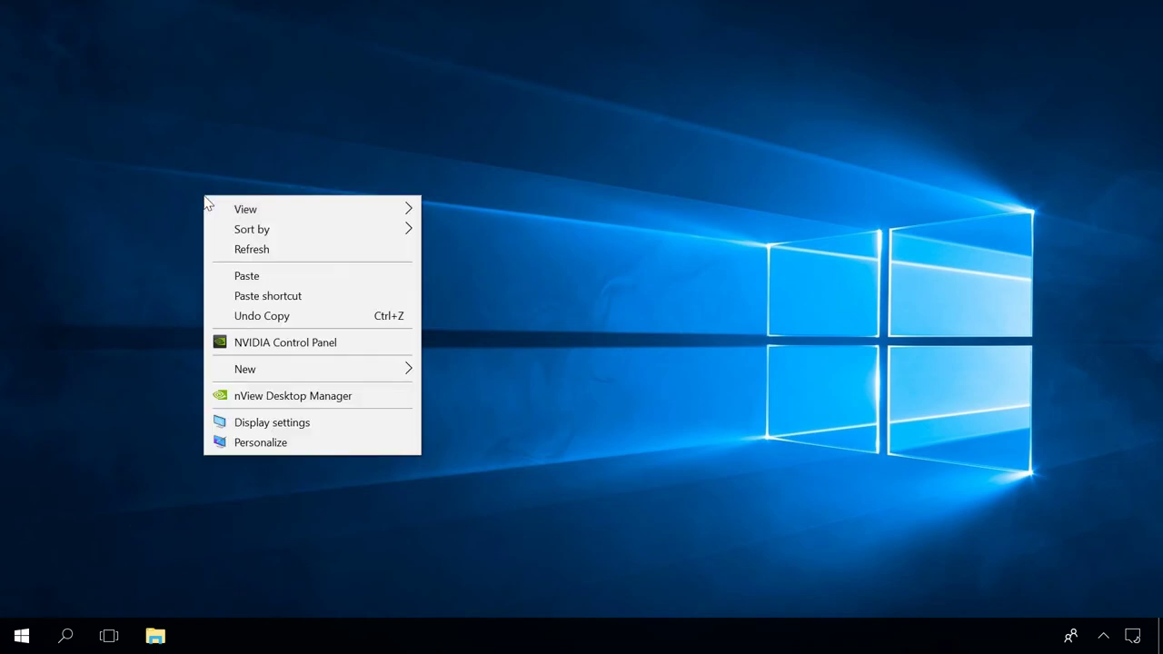
mouse_move(281, 376)
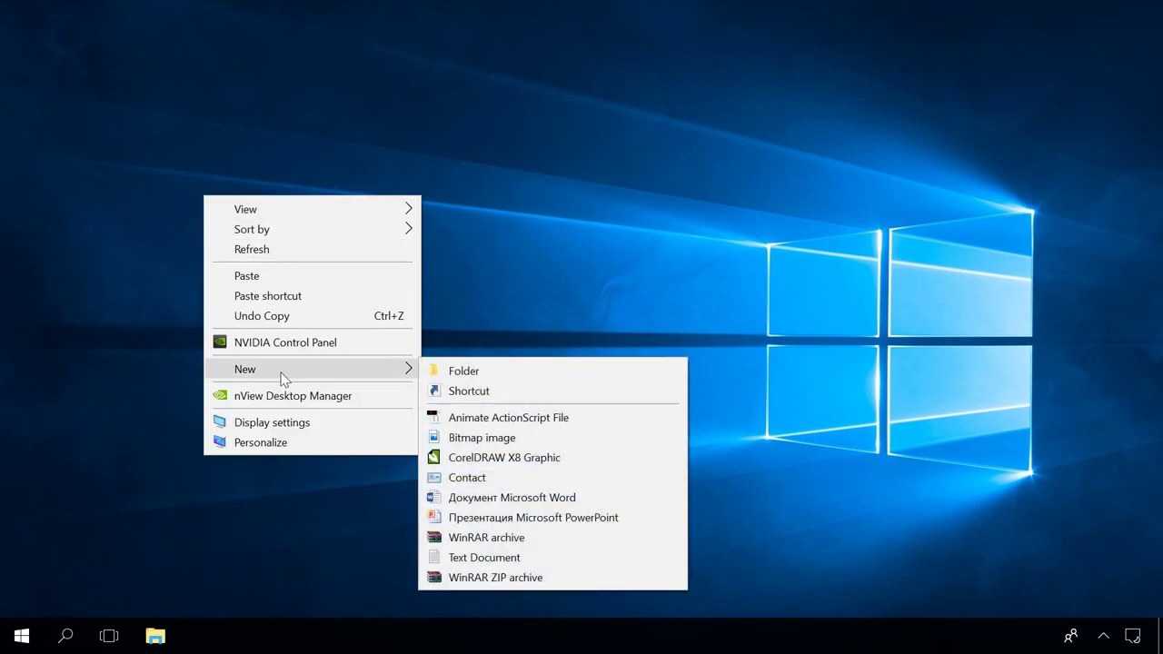
click(450, 390)
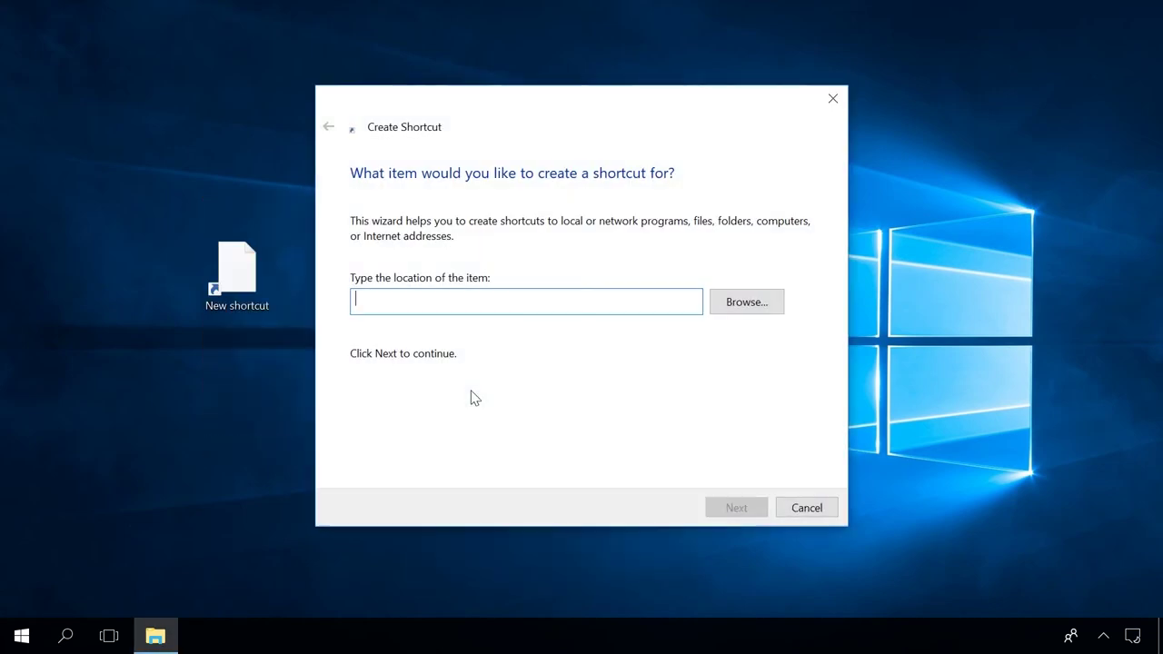
click(734, 309)
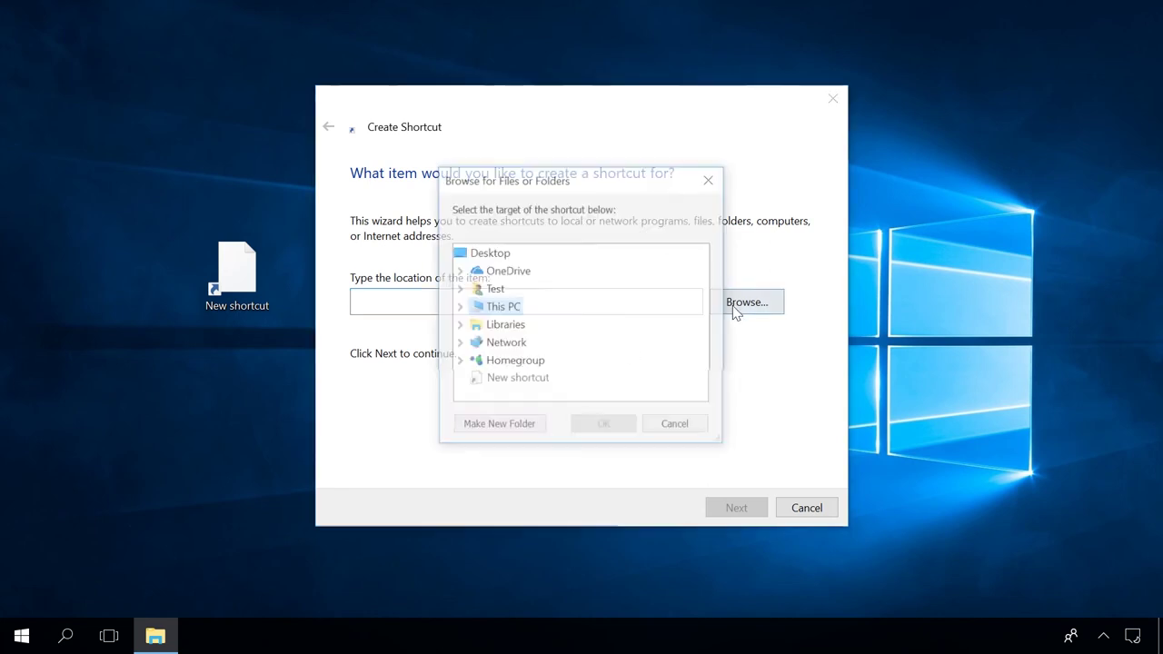
click(459, 291)
scroll(490, 307, down, 1)
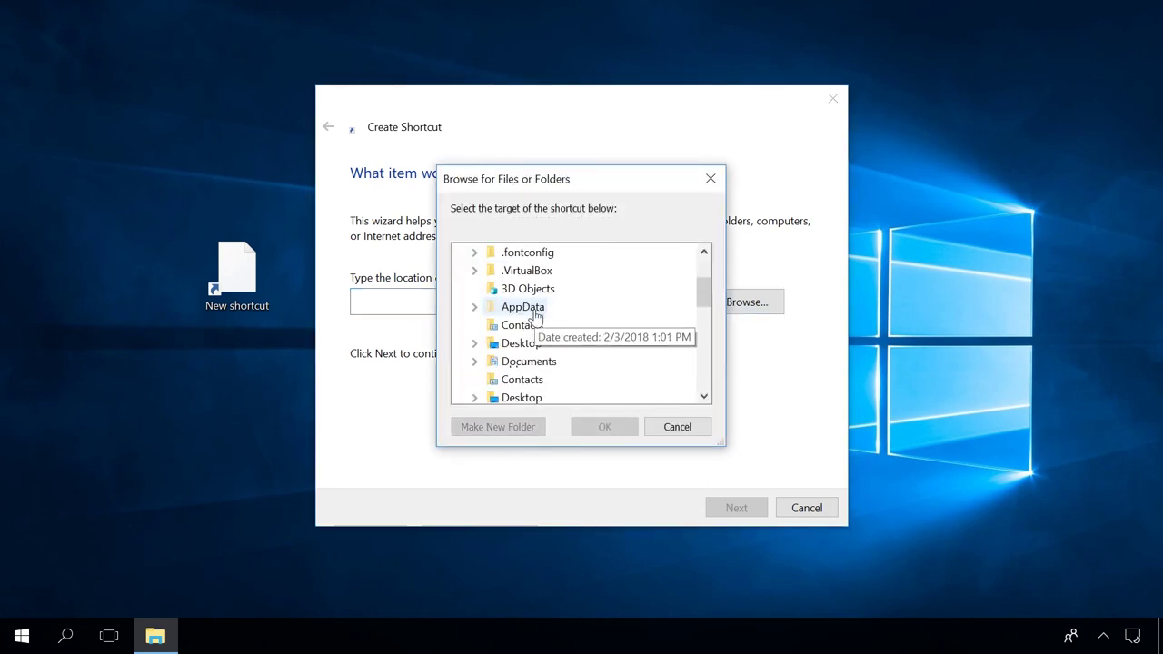
click(529, 379)
click(602, 426)
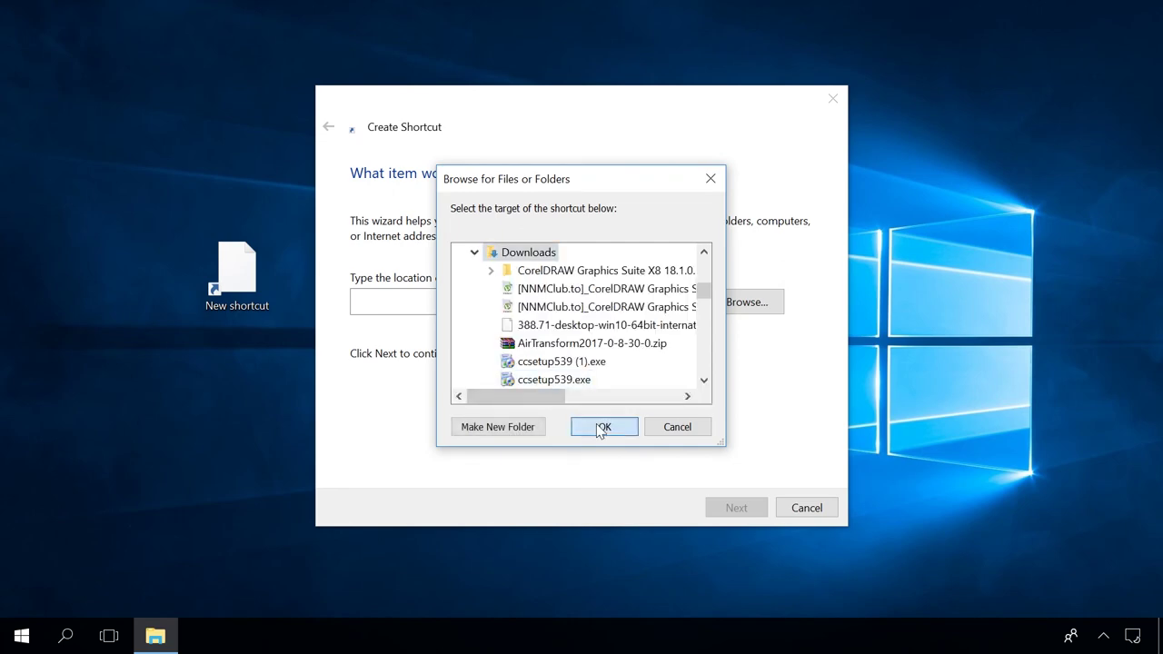
click(733, 505)
click(734, 507)
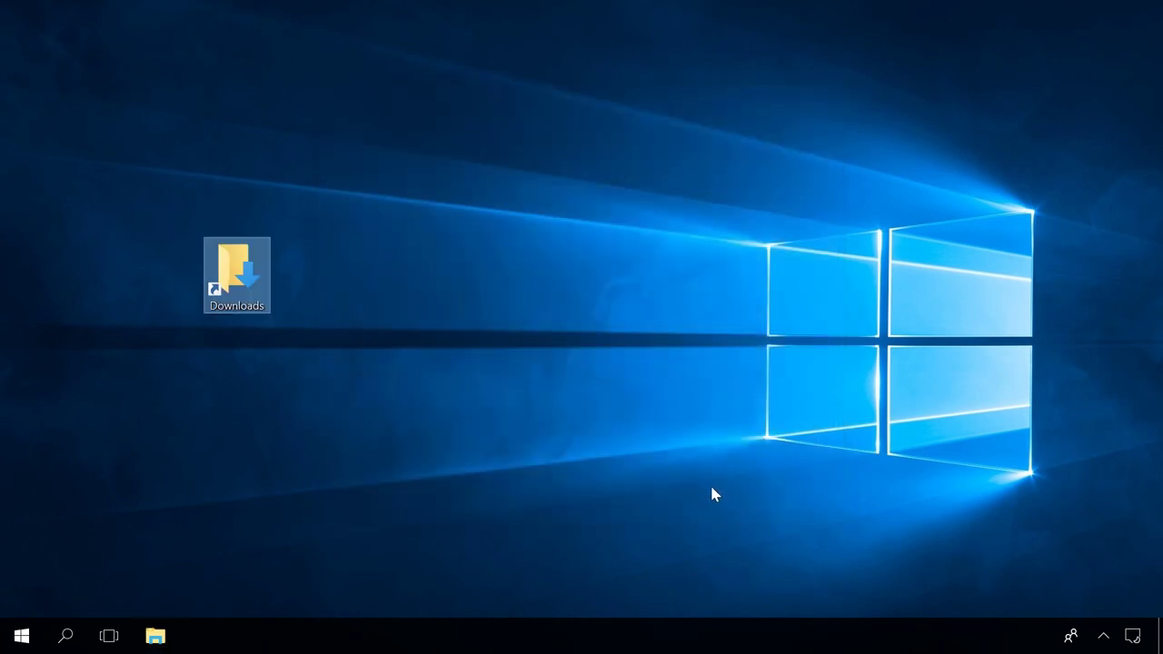
Create a second desktop shortcut pointing to the Music folder.
click(380, 164)
right_click(376, 161)
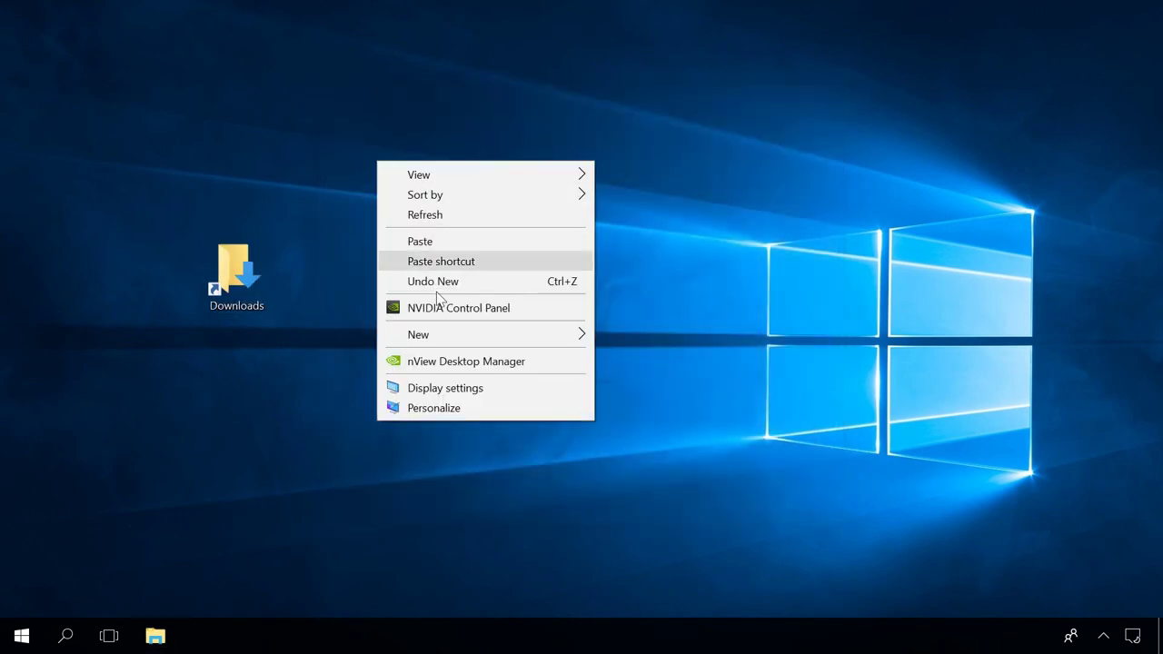
mouse_move(459, 336)
click(636, 355)
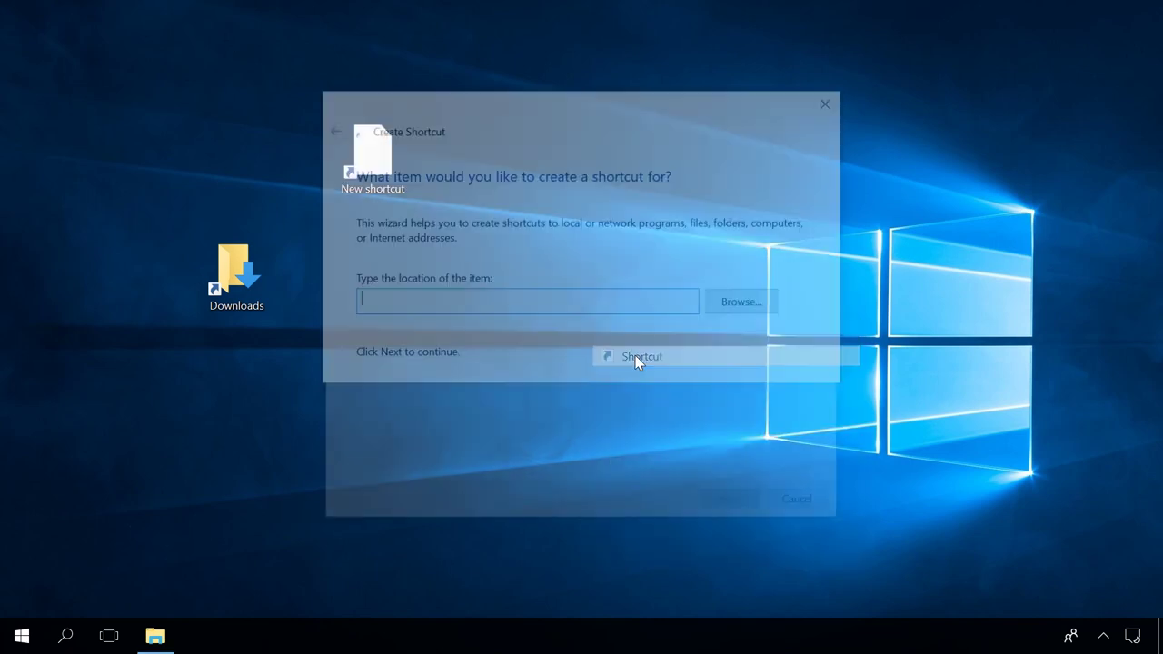
click(746, 315)
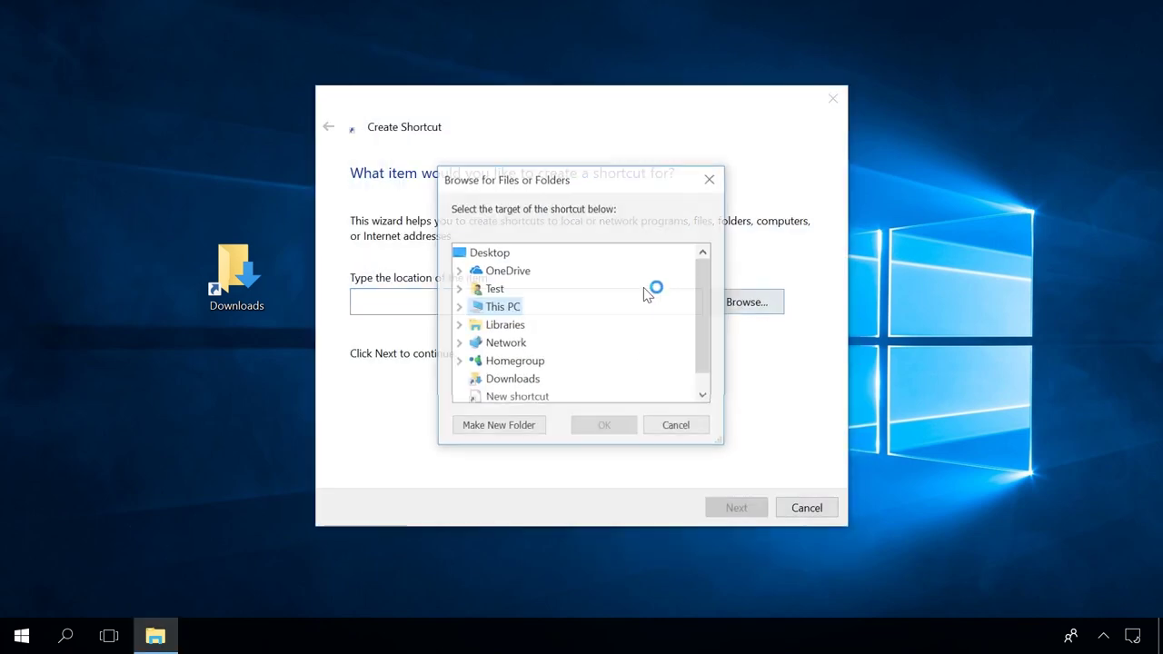
click(462, 289)
scroll(520, 309, down, 2)
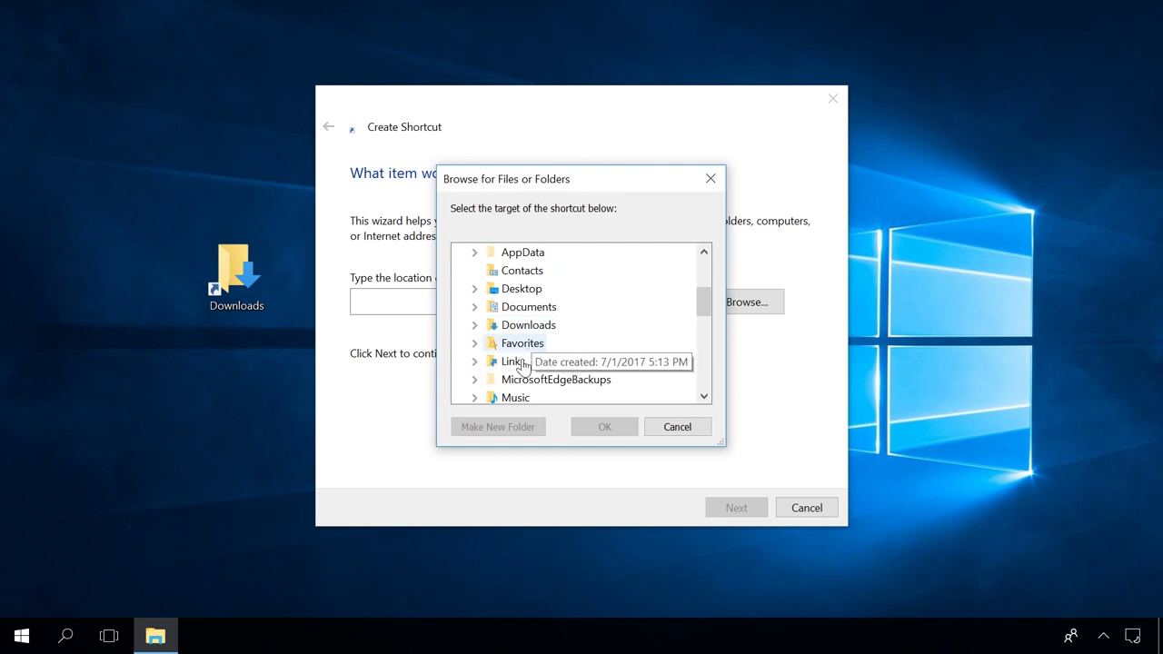
double_click(515, 398)
click(605, 426)
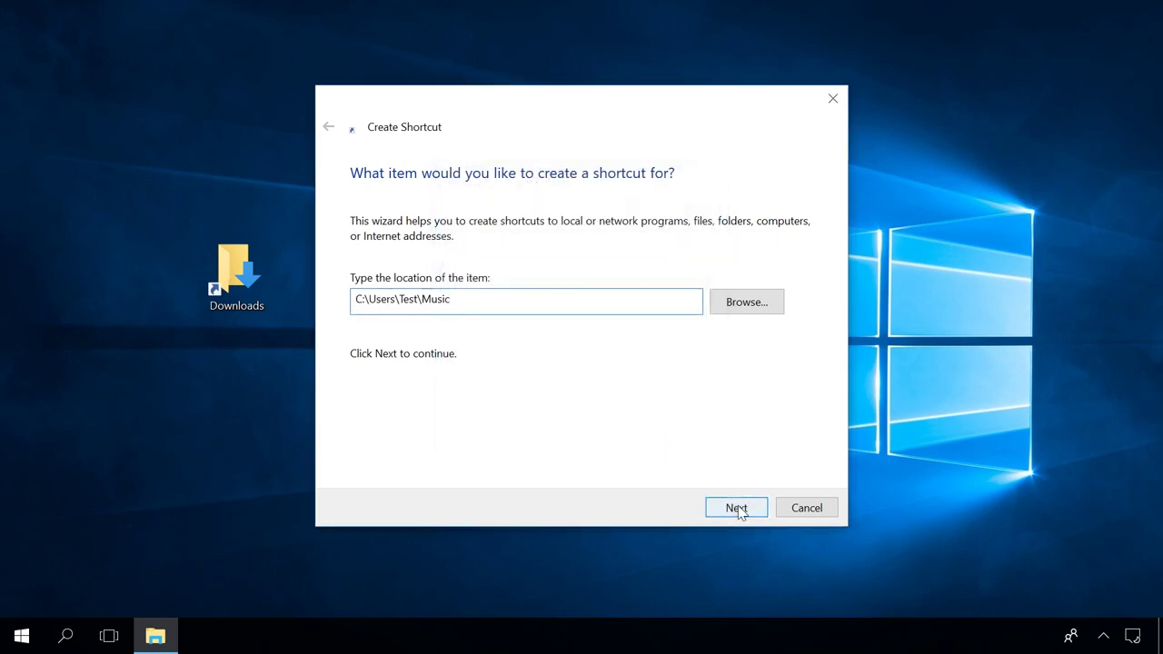
click(736, 508)
click(738, 509)
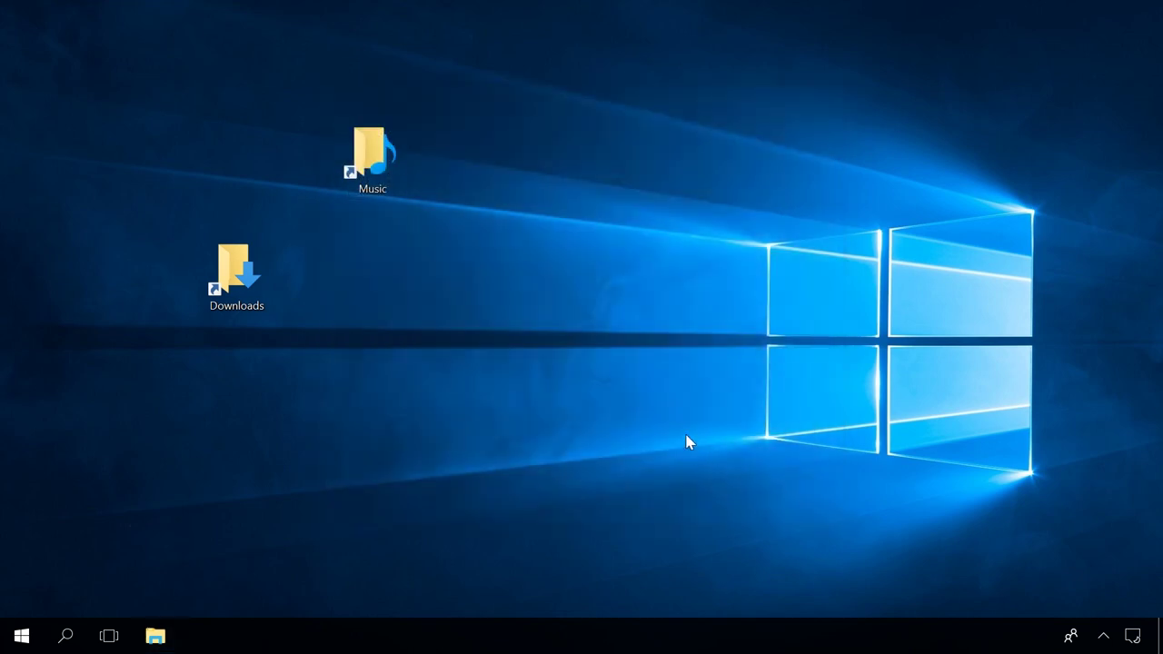